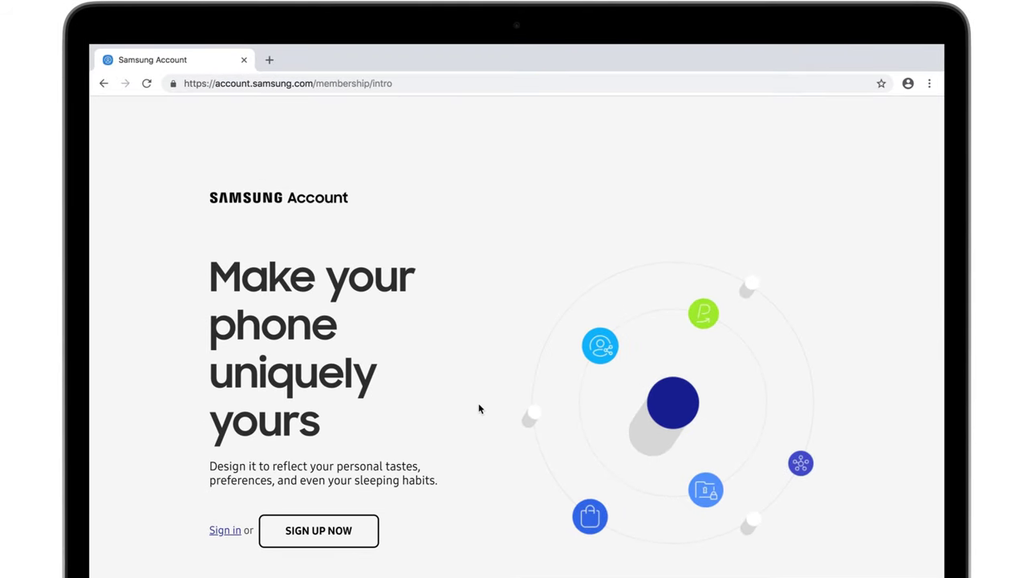
Start a new Samsung account and agree to all of its terms.
left_click(374, 523)
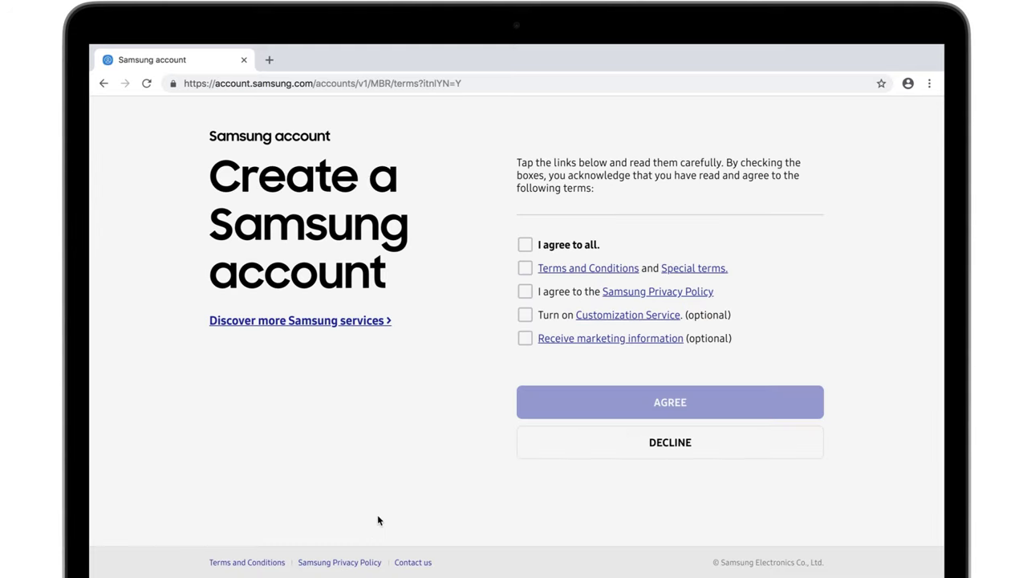
left_click(524, 245)
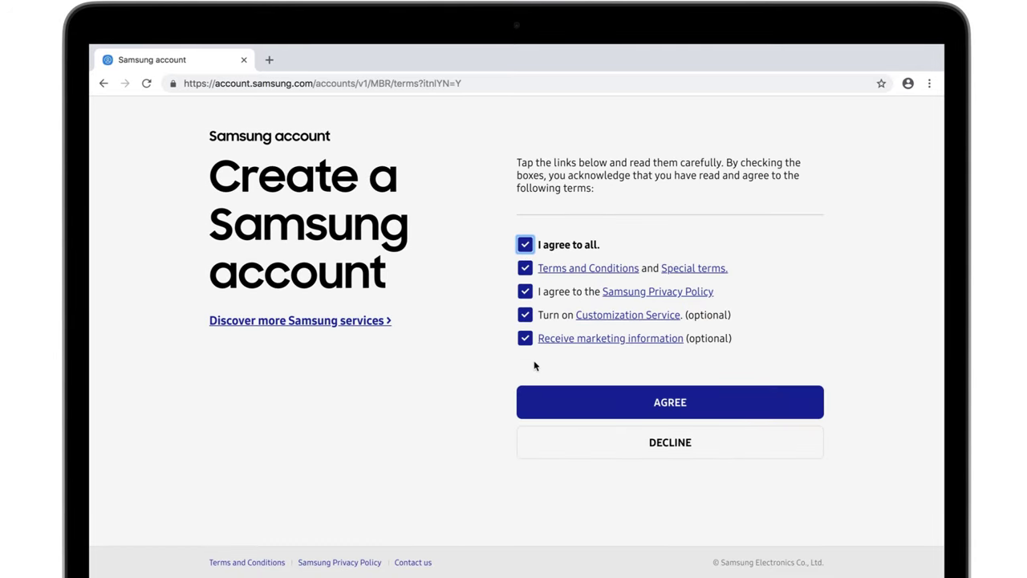
left_click(534, 400)
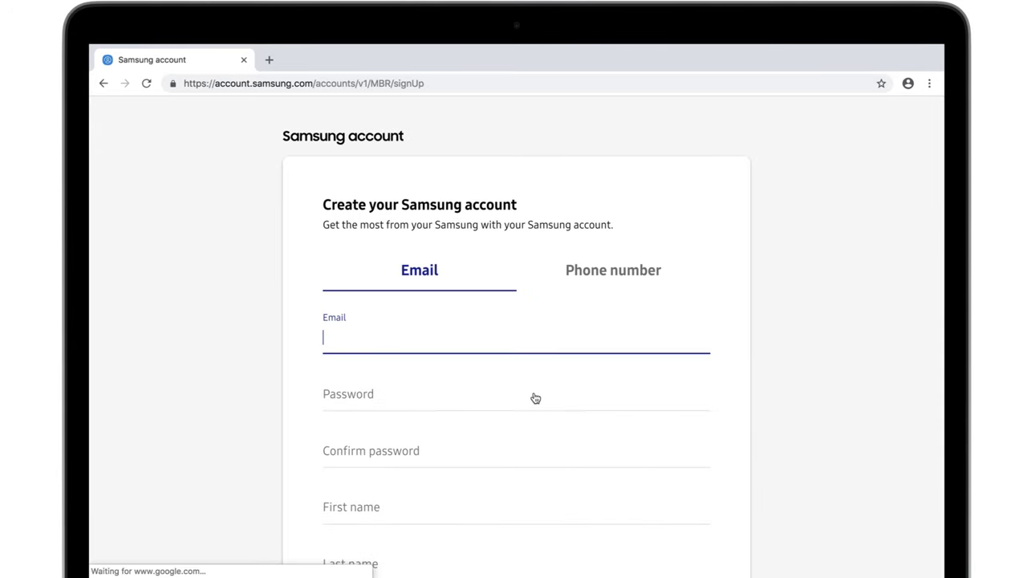
Fill in the account e-mail, password, password confirmation and the user's first name.
key("ctrl+v")
left_click(528, 394)
key("ctrl+v")
left_click(481, 450)
key("ctrl+v")
left_click(449, 508)
type("Alma")
Pass the reCAPTCHA check, submit the signup details and finish once the verification email is sent.
left_click(341, 357)
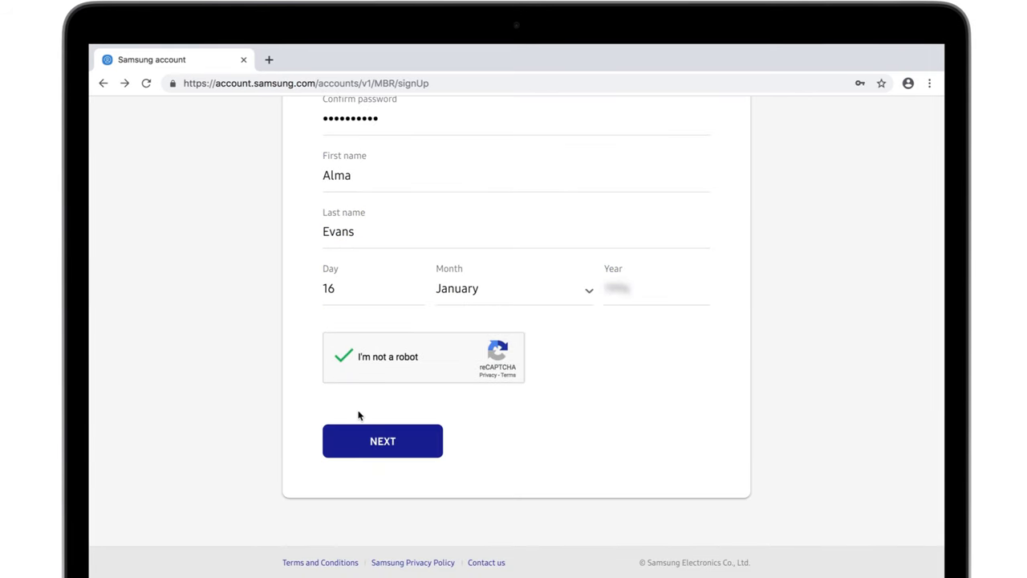
left_click(381, 441)
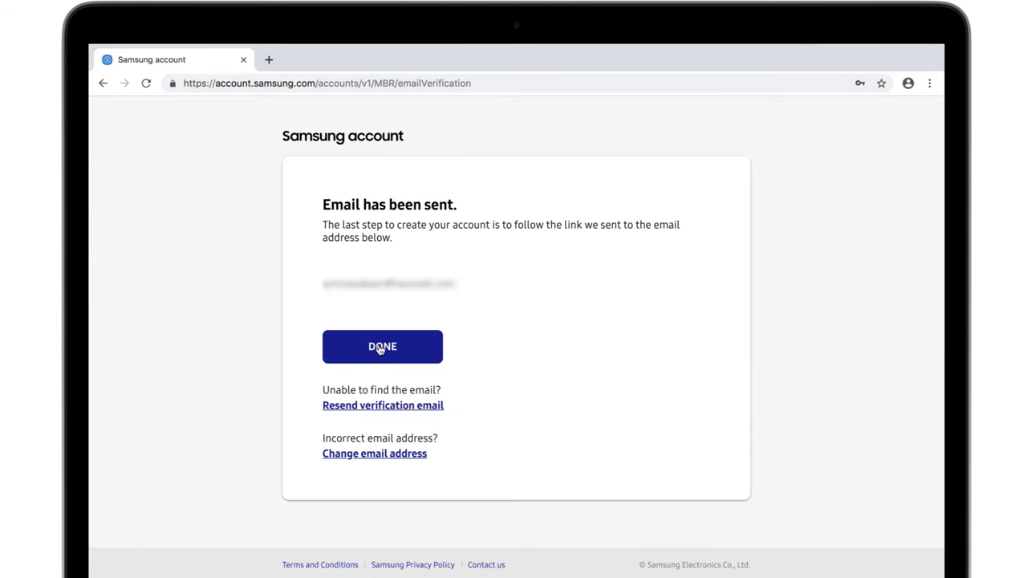
left_click(381, 348)
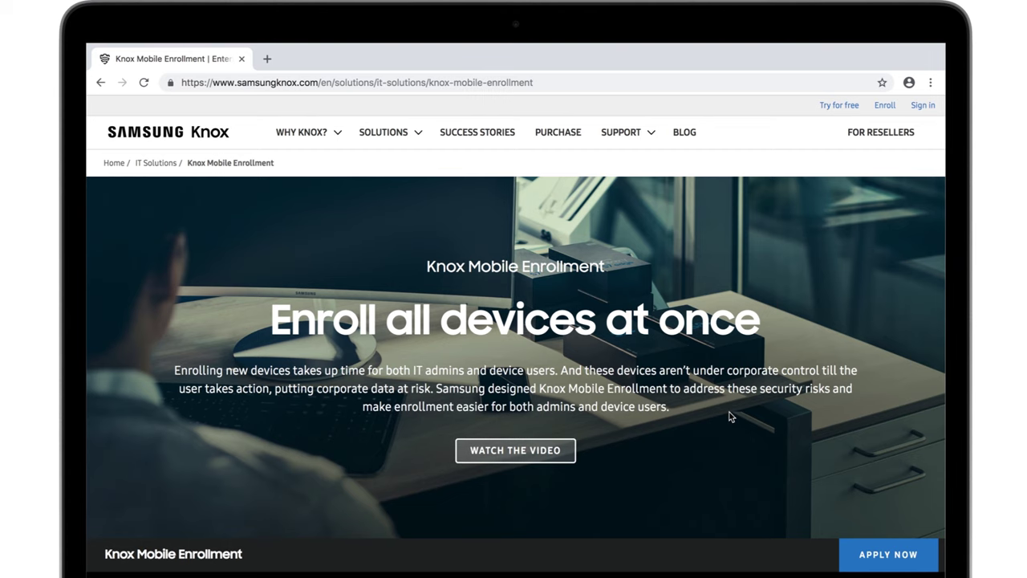
Submit the Knox Mobile Enrollment application, accepting the Terms of Use, Privacy Policy, KME terms and marketing opt-in.
left_click(841, 549)
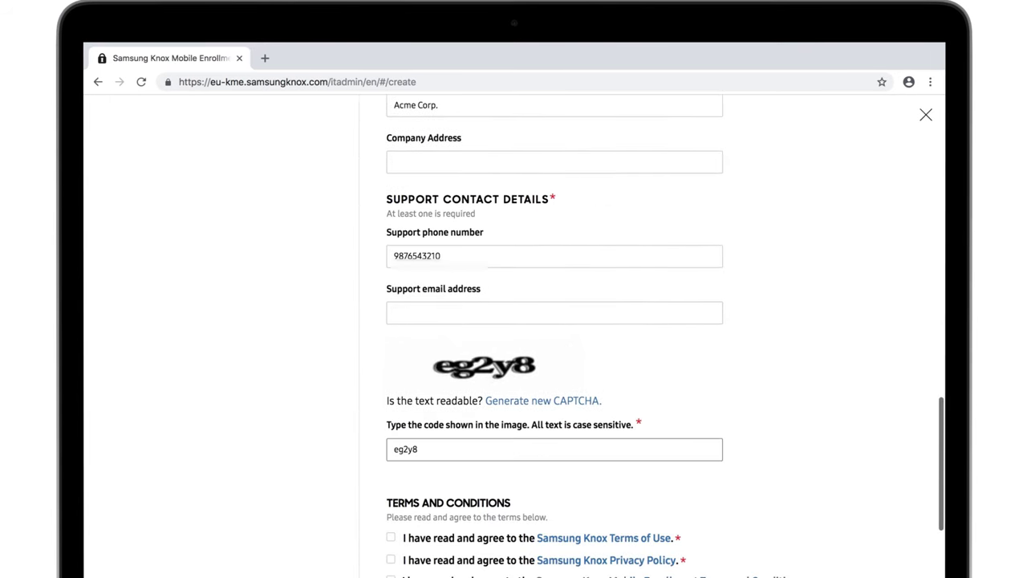
left_click(391, 464)
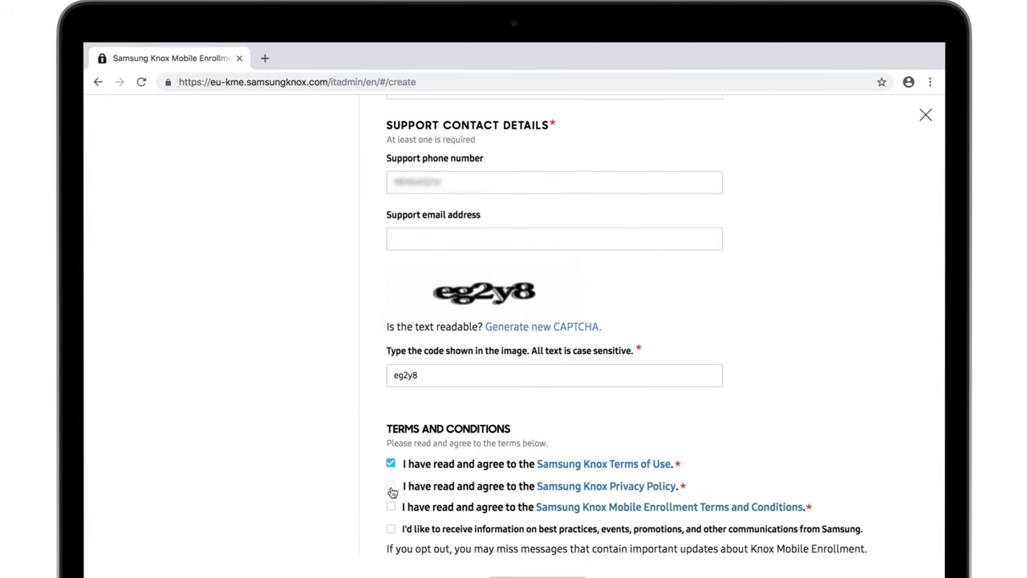
left_click(391, 486)
left_click(391, 507)
left_click(391, 528)
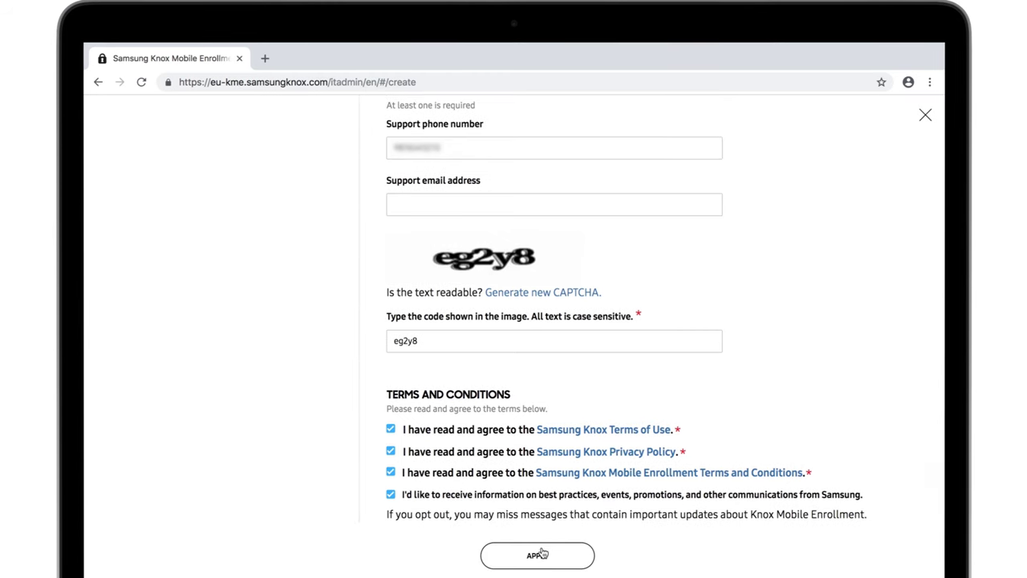
left_click(542, 555)
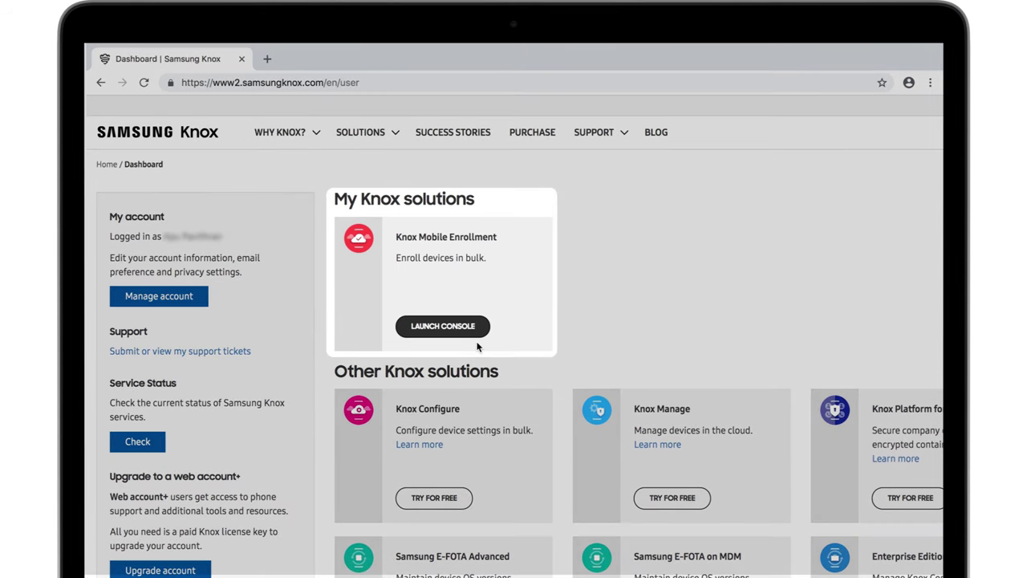
Sign in to the Knox account with its password and launch the Knox Mobile Enrollment console.
left_click(472, 336)
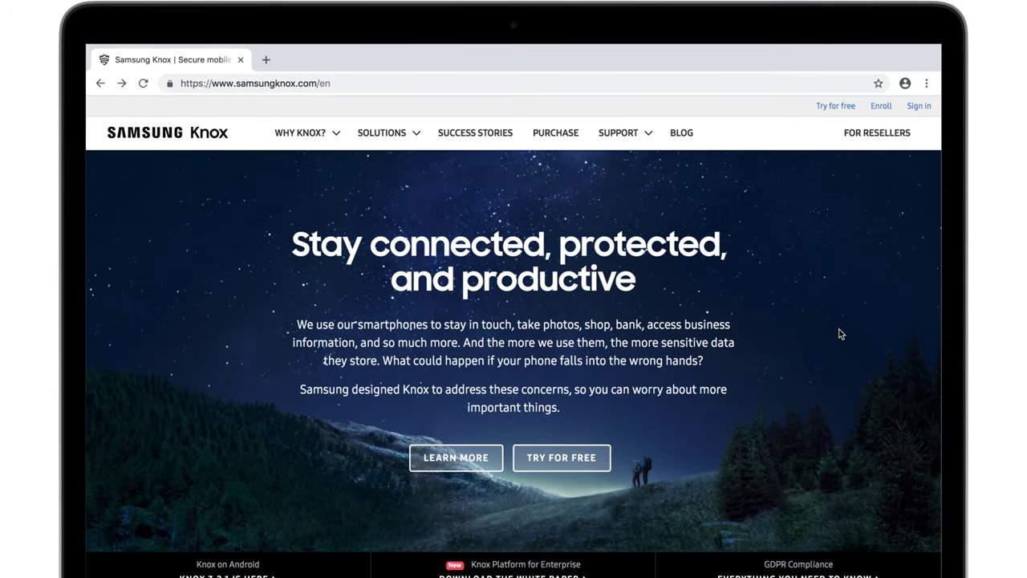
left_click(918, 106)
left_click(668, 336)
left_click(566, 435)
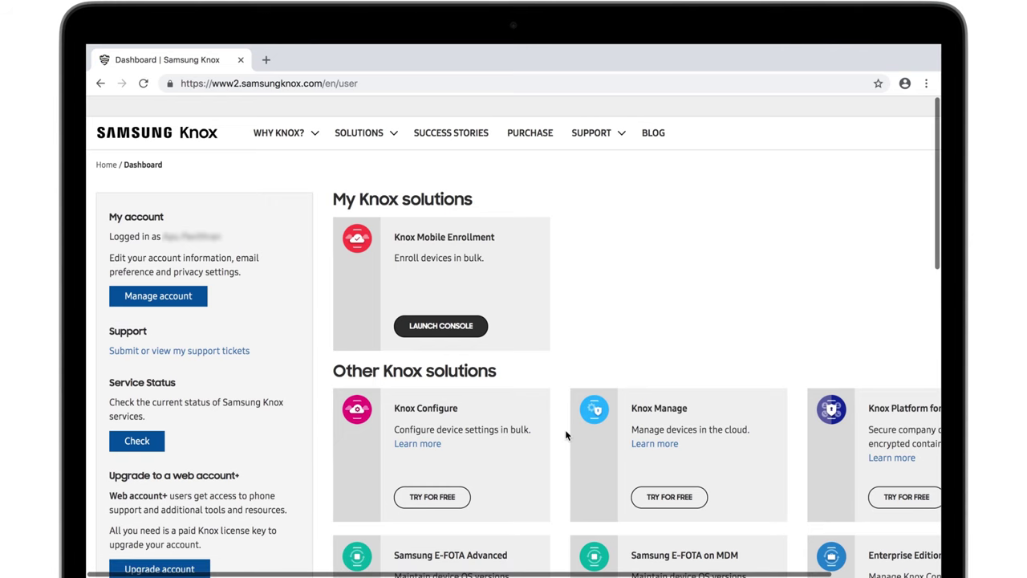
left_click(441, 326)
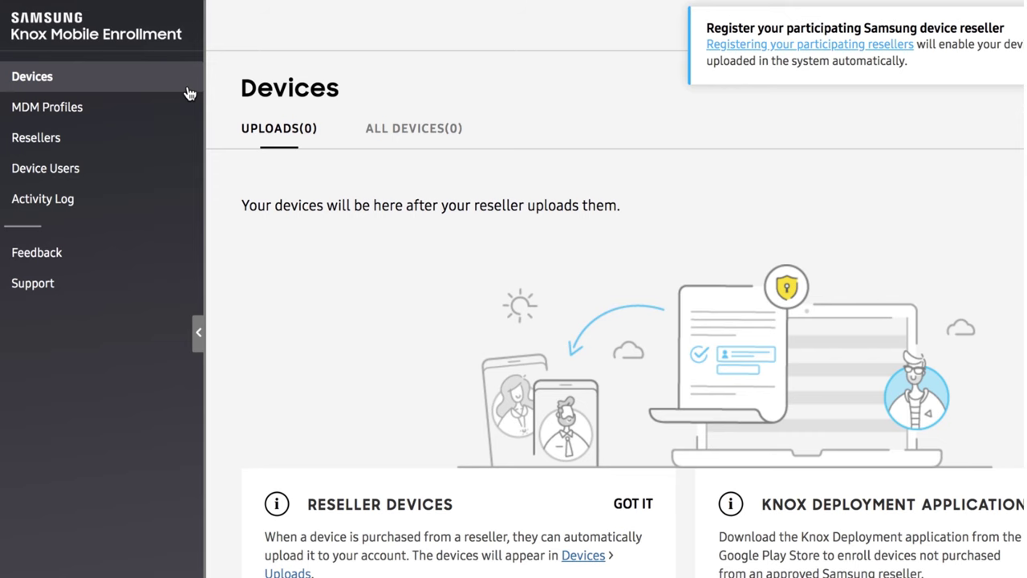
Browse the MDM Profiles, Resellers, Device Users and Activity Log sections, ending back on MDM Profiles.
left_click(187, 107)
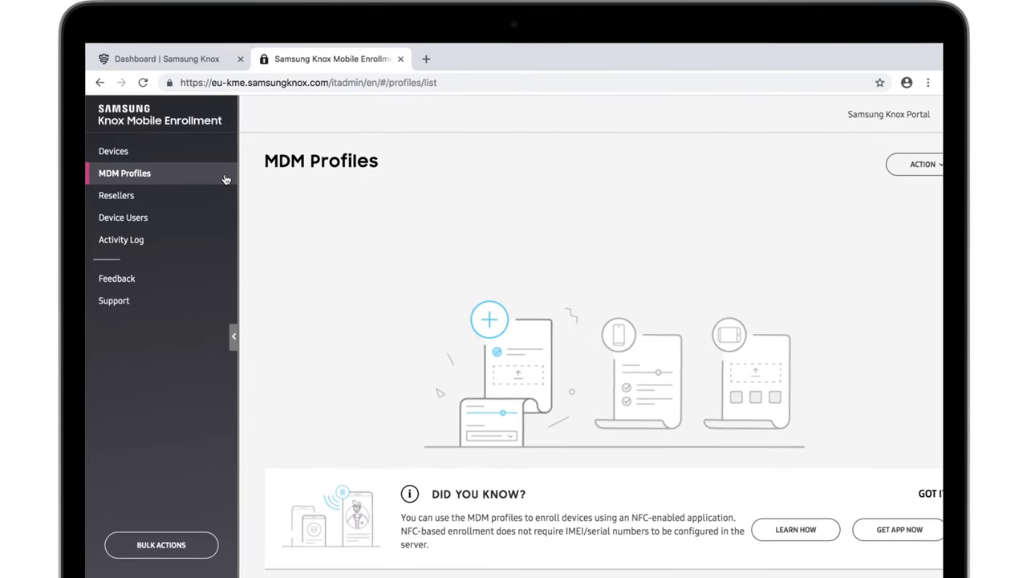
left_click(222, 196)
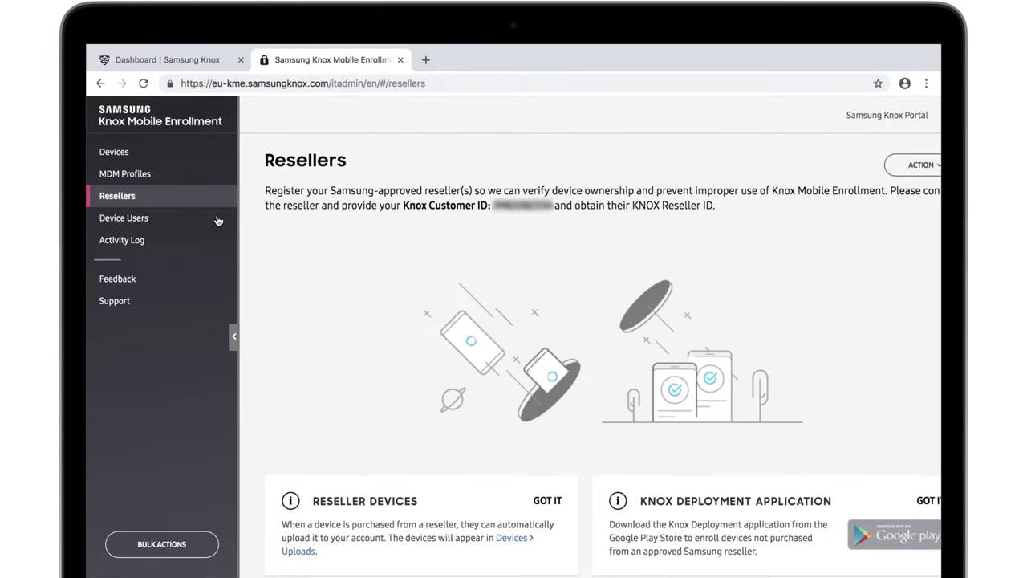
left_click(217, 220)
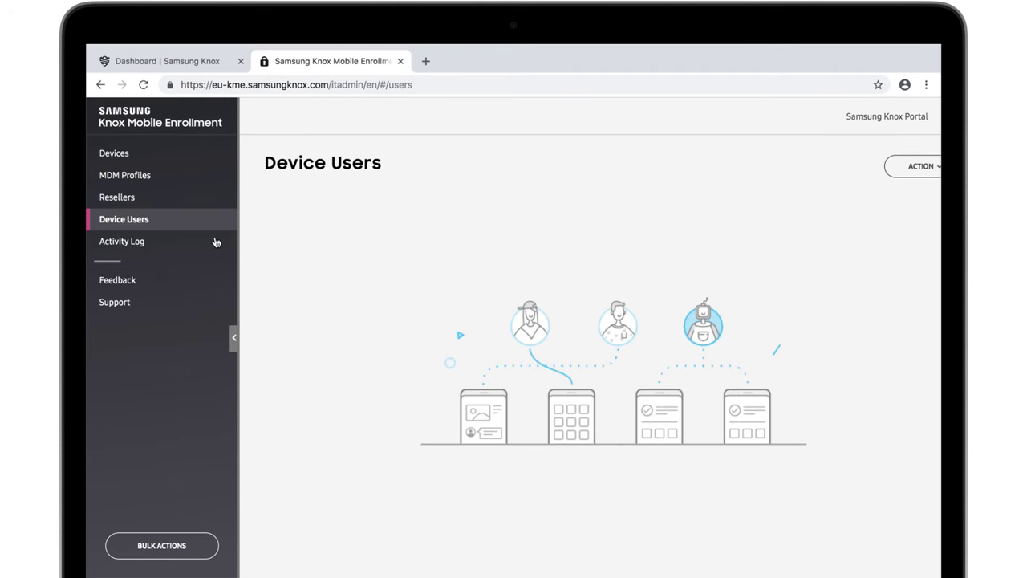
left_click(215, 242)
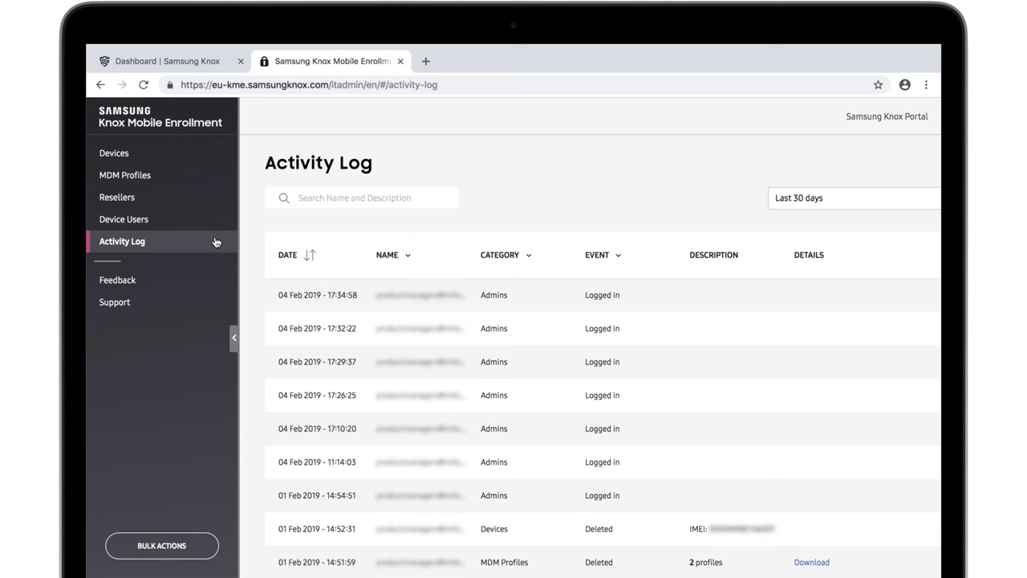
left_click(205, 178)
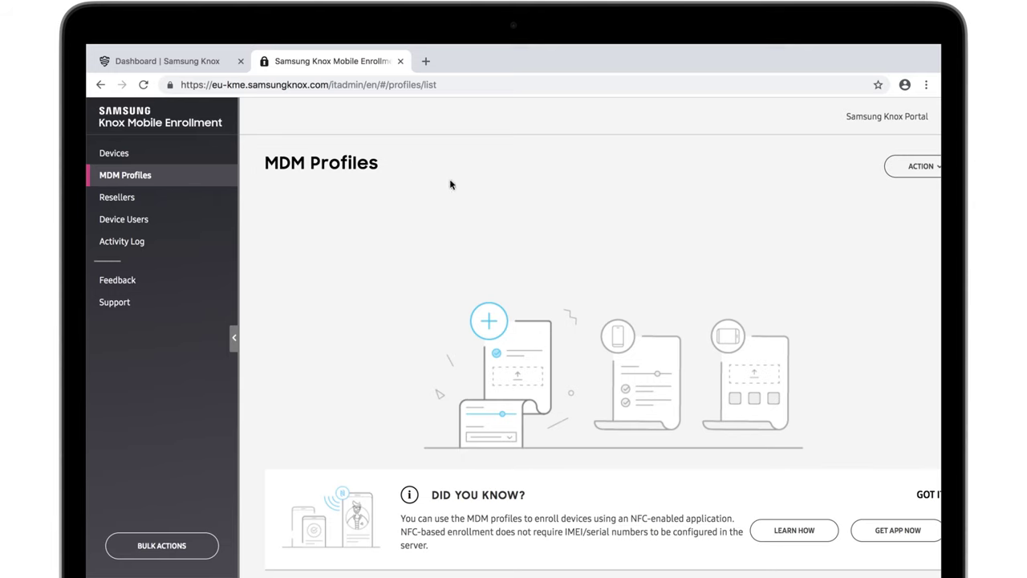
Add a new MDM profile with server URI acme.hexnodemdm.com and continue to the profile details.
left_click(902, 173)
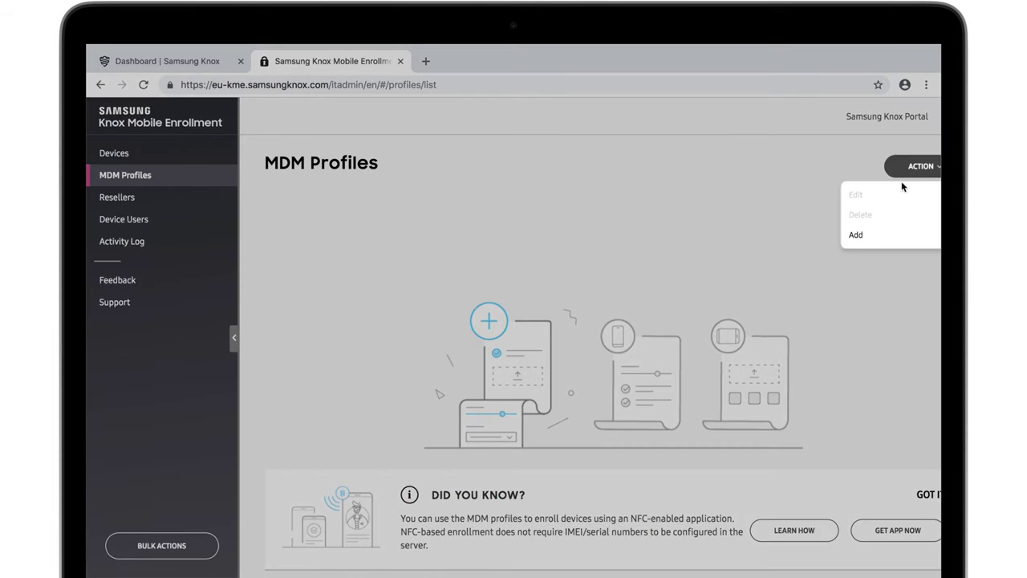
left_click(893, 232)
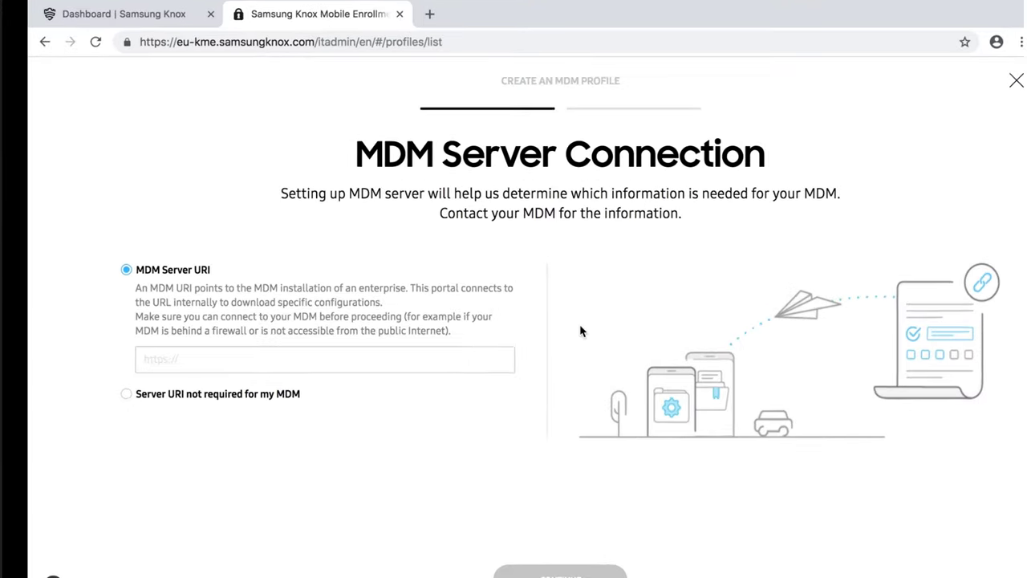
left_click(511, 354)
type("acme.hexnodemdm.com")
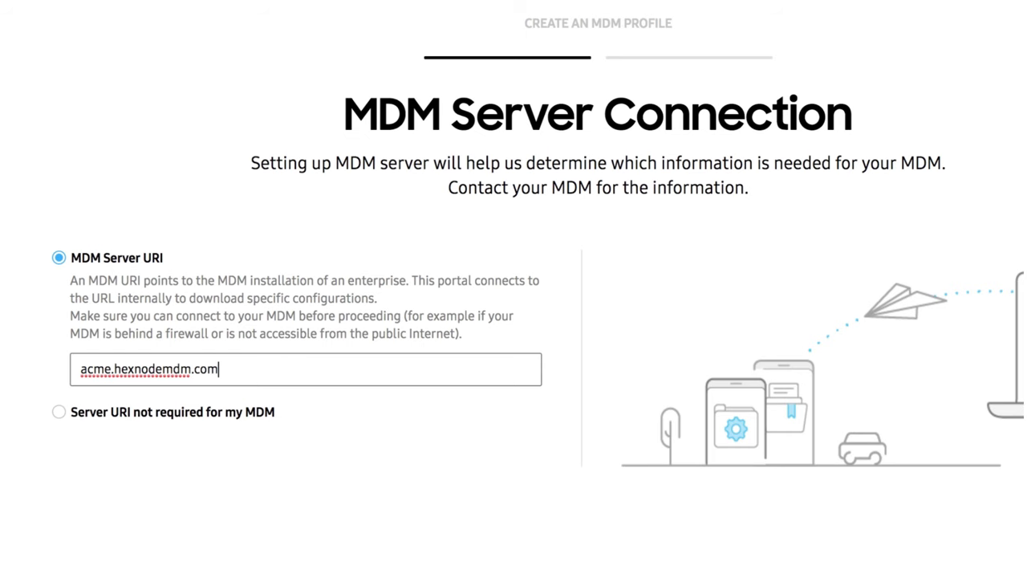
left_click(583, 577)
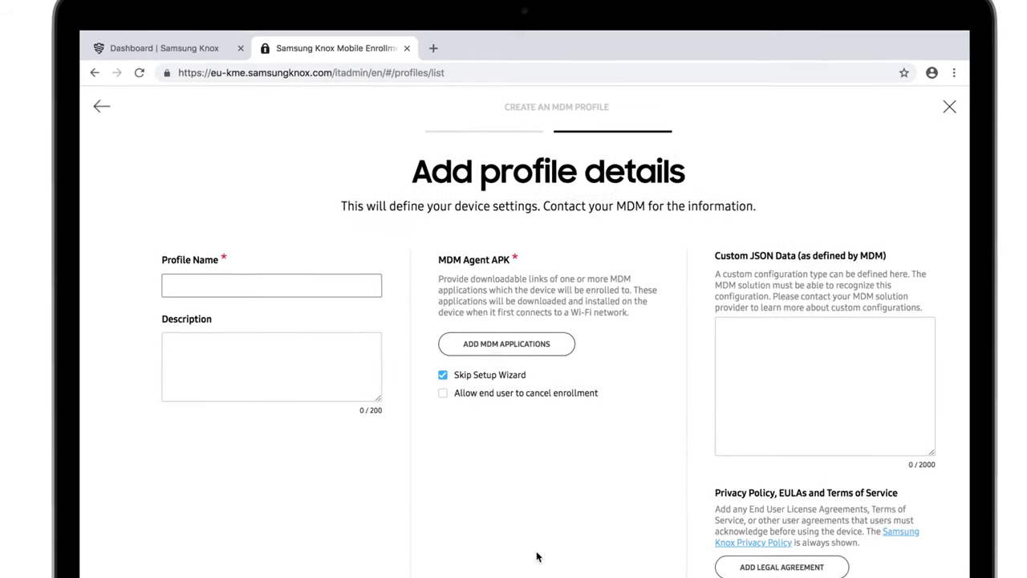
Name the profile 'MDM profile for Google Device Owner' and save the pasted MDM agent APK URL.
type("MDM profile for Google Device Owner")
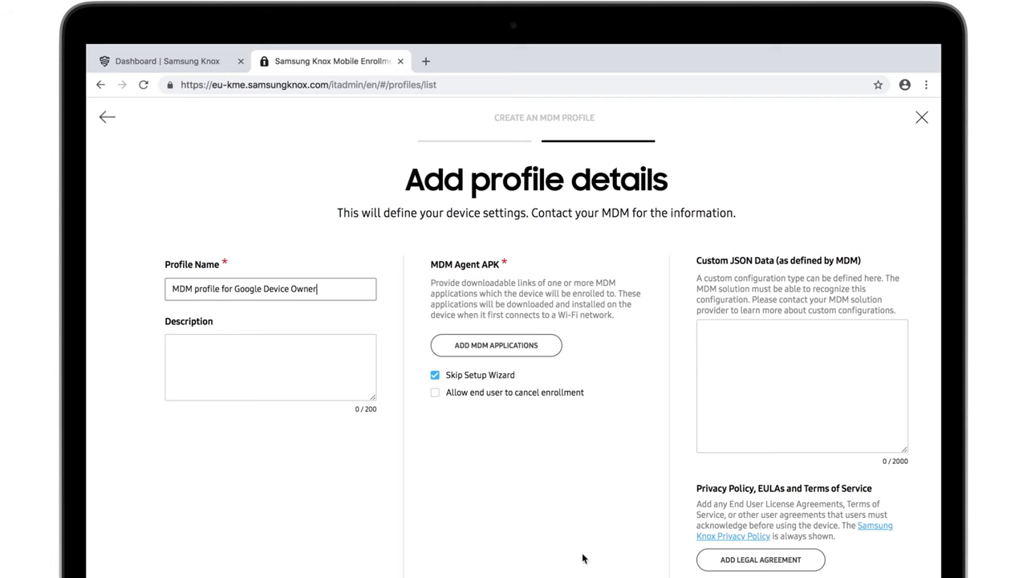
left_click(519, 345)
left_click(513, 330)
key("ctrl+v")
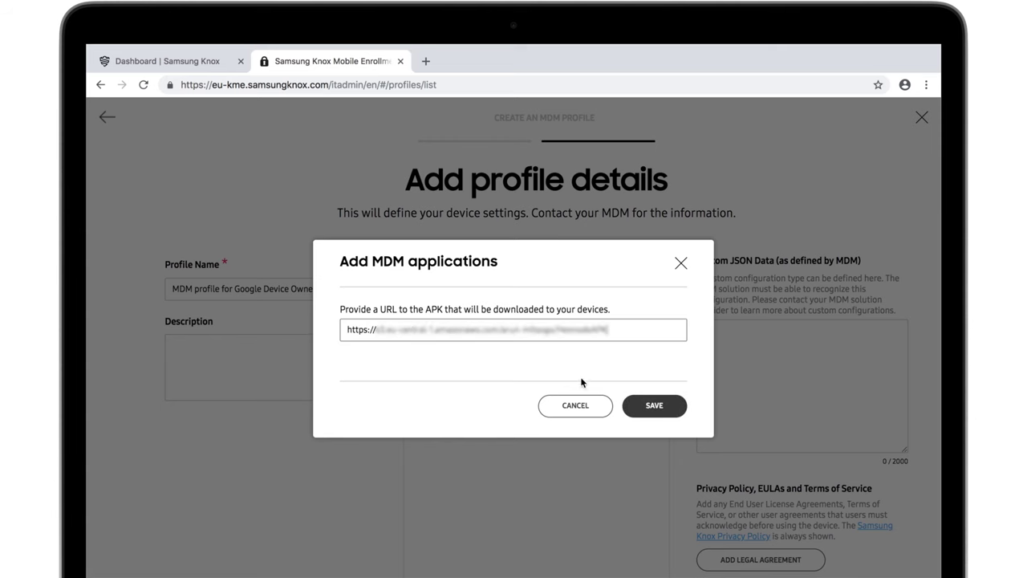
left_click(654, 406)
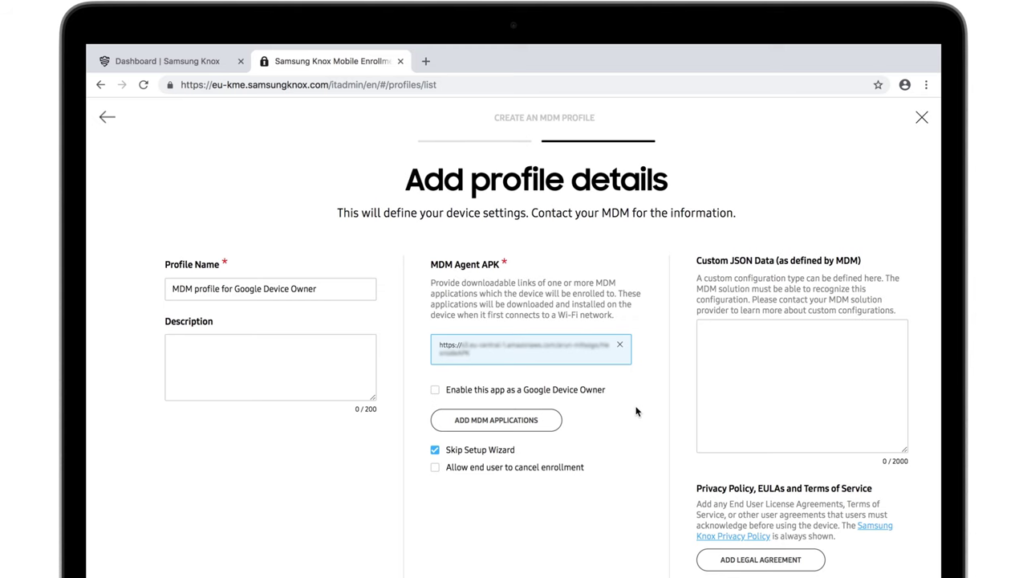
Enable the agent app as Google Device Owner, set Supported MDM to Other, and keep all system apps enabled.
left_click(435, 390)
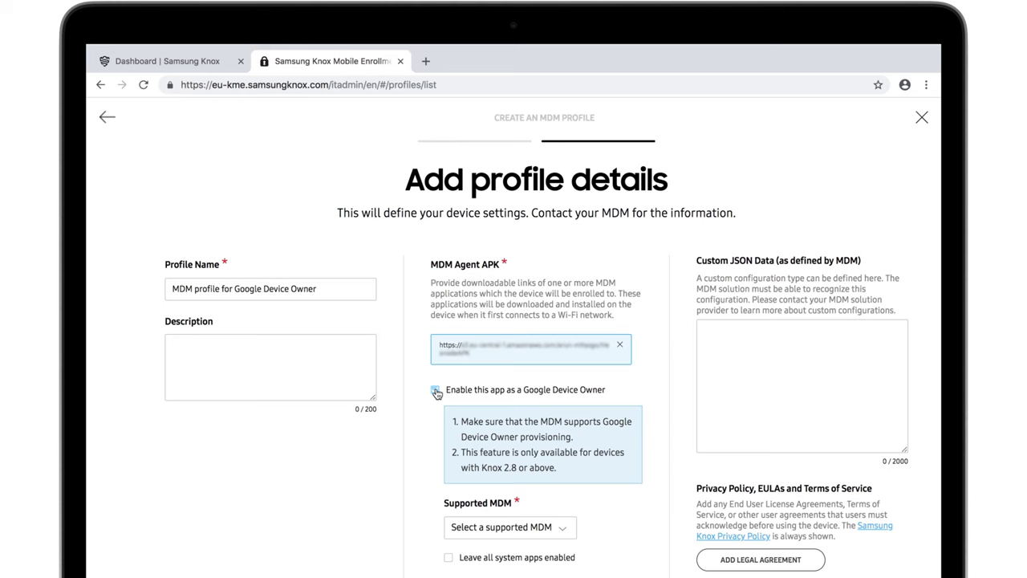
scroll(436, 392, "down", 1)
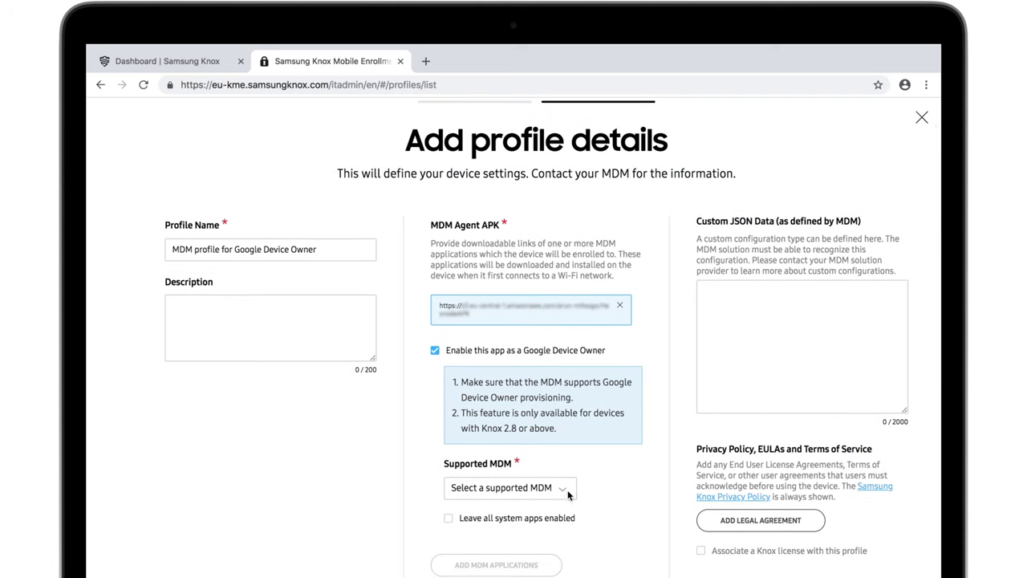
left_click(567, 492)
scroll(568, 496, "down", 3)
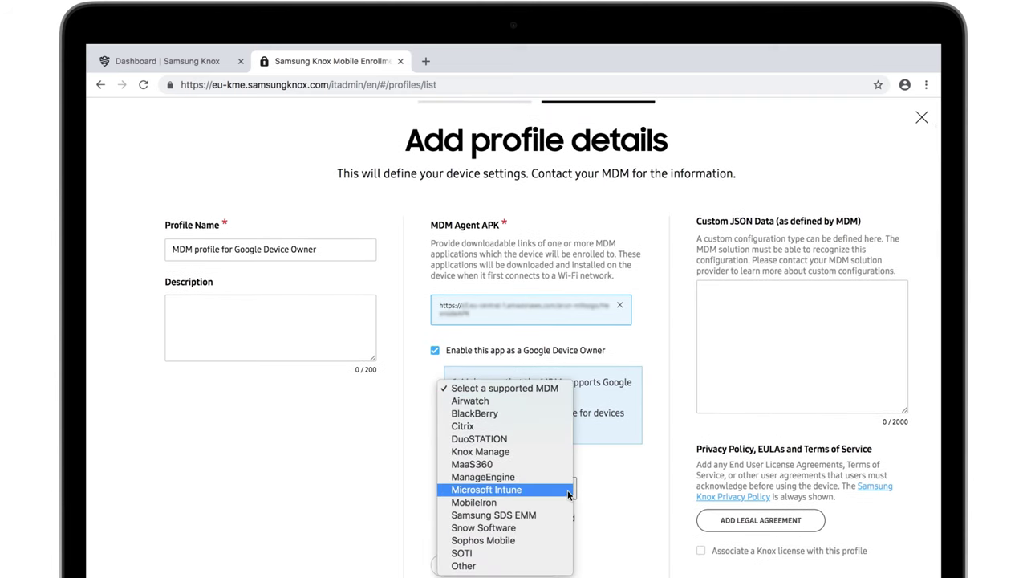
left_click(551, 566)
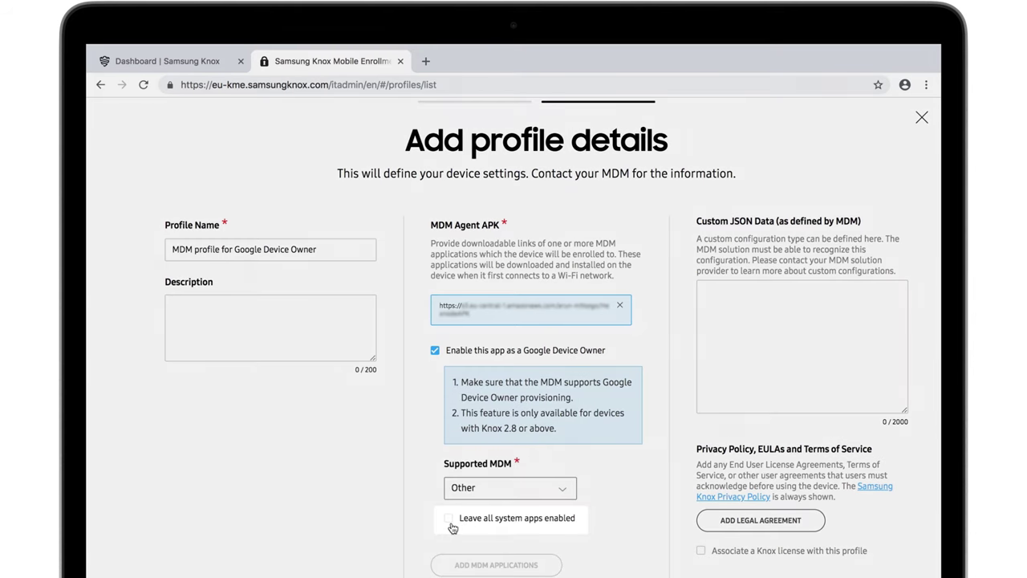
left_click(449, 520)
scroll(452, 526, "down", 2)
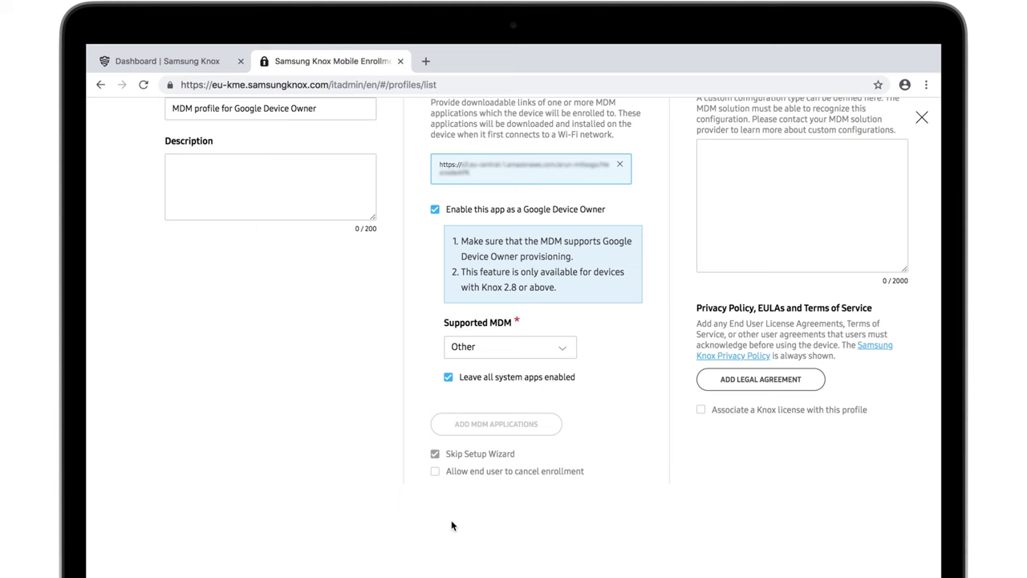
scroll(452, 526, "up", 3)
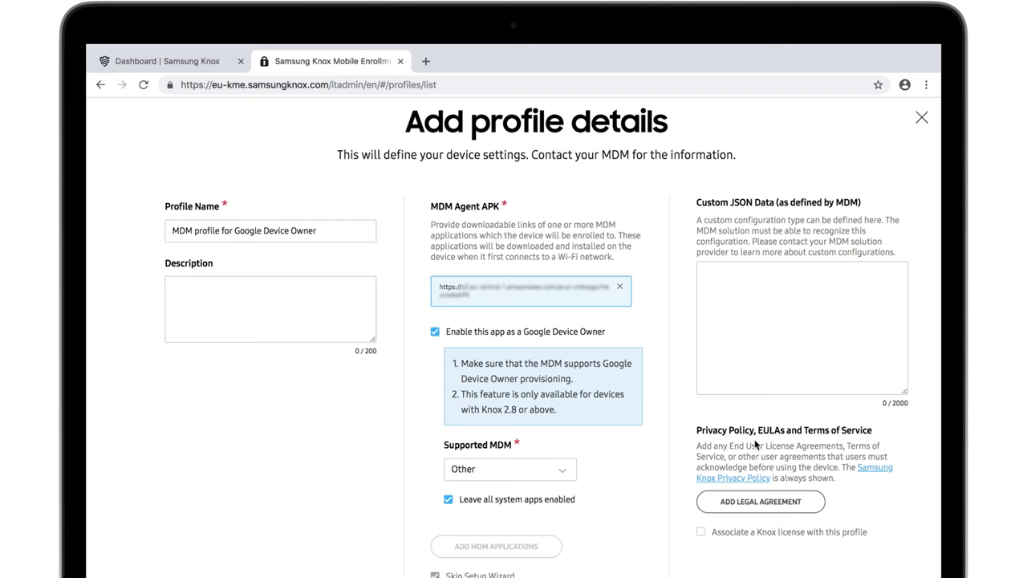
Cancel the legal agreement form without adding one, then save the MDM profile.
left_click(762, 499)
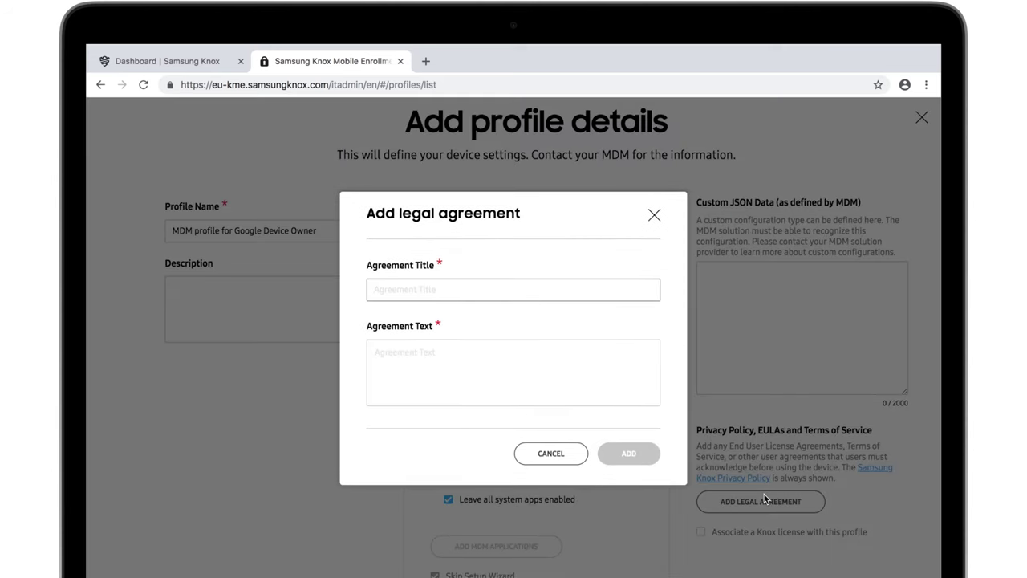
left_click(571, 455)
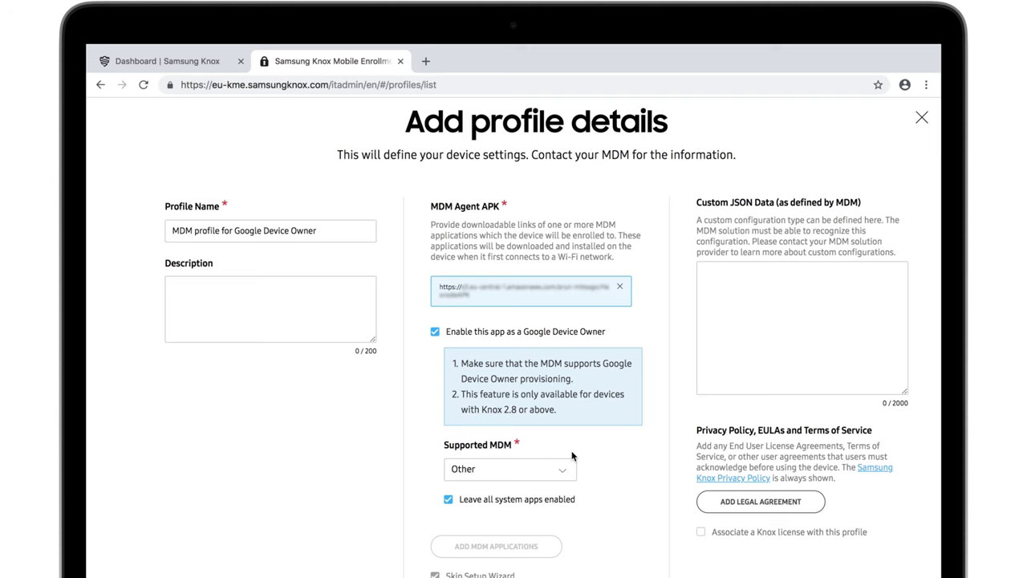
scroll(572, 456, "down", 5)
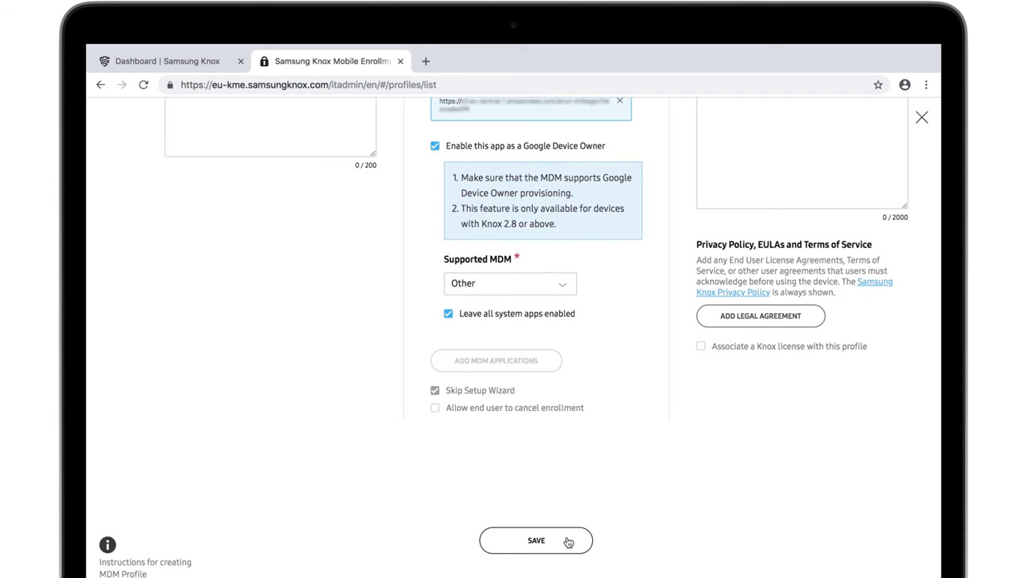
left_click(566, 540)
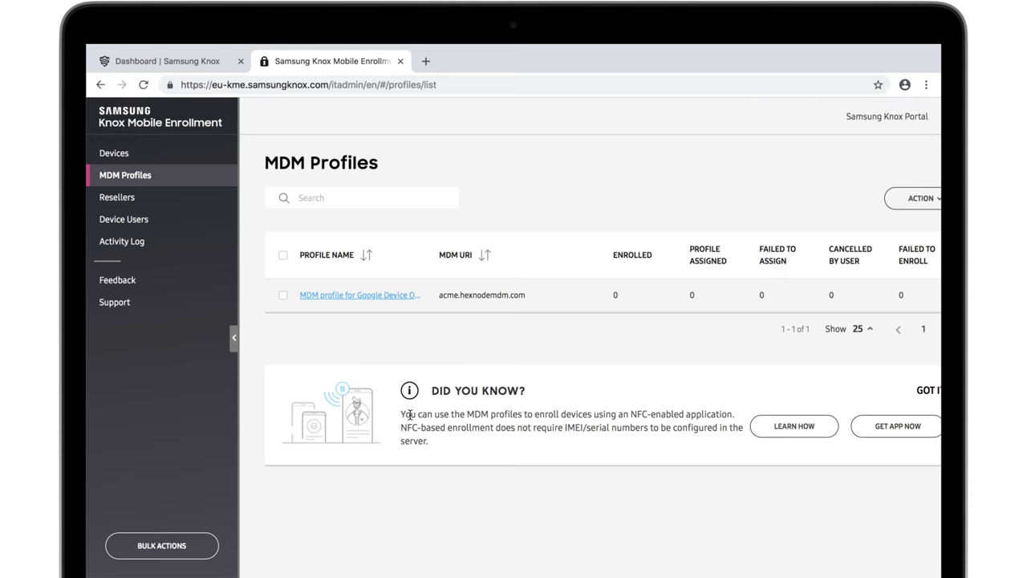
Select the saved 'MDM profile for Google Device Owner' in the MDM Profiles list.
left_click(283, 296)
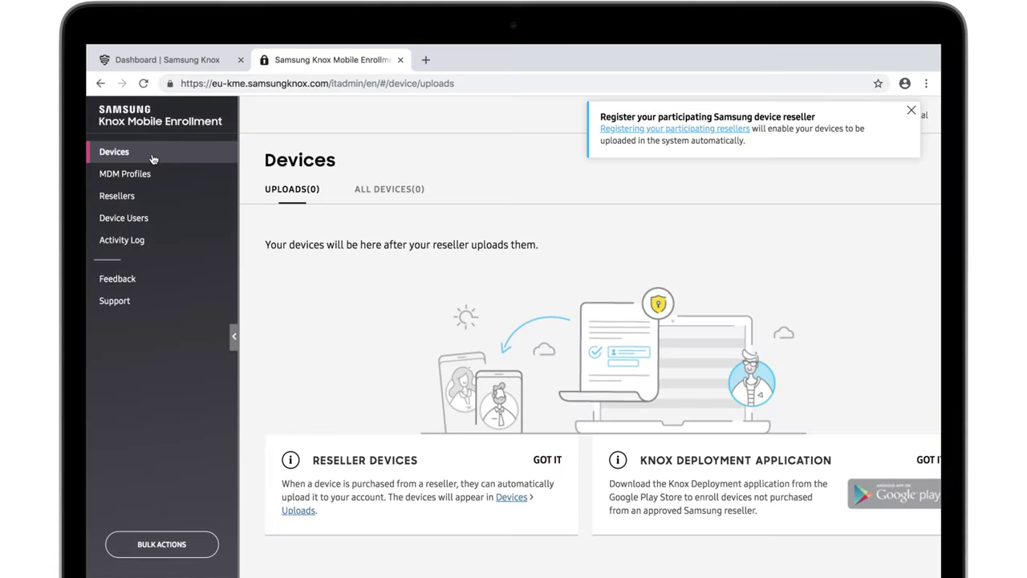
On the Resellers page, start registering a new reseller.
left_click(156, 196)
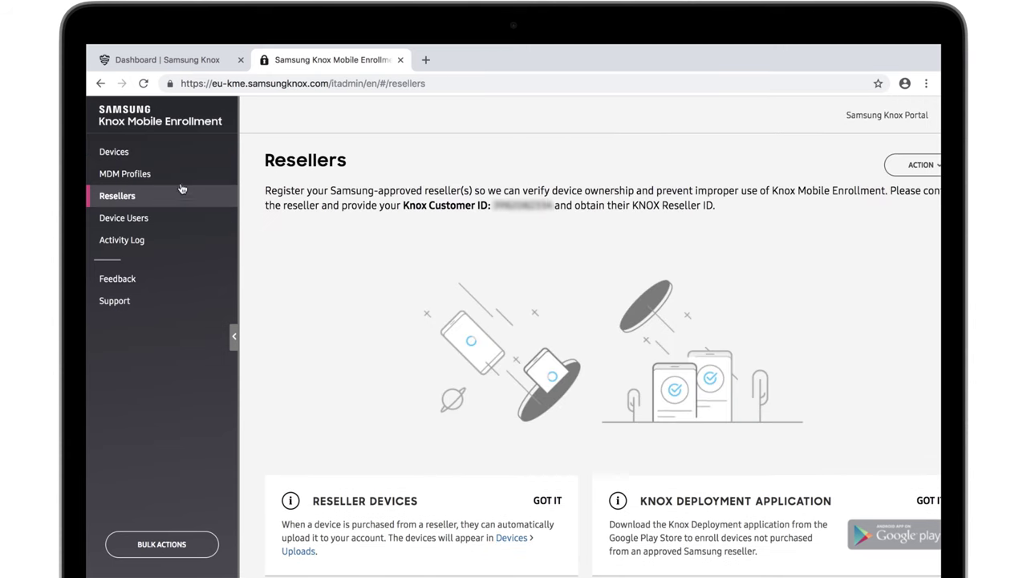
left_click(898, 167)
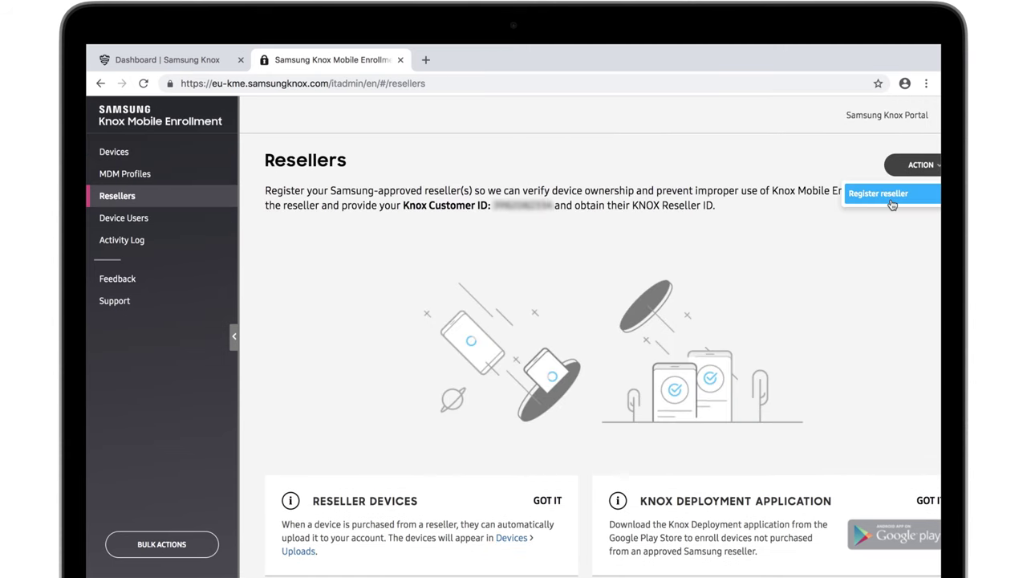
left_click(891, 200)
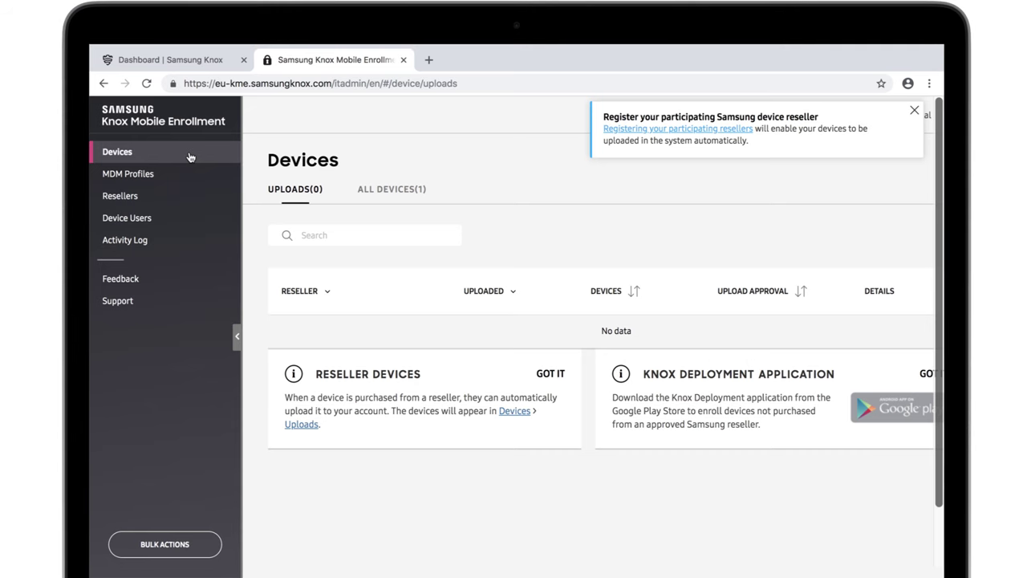
Configure the SM-G570F device with the 'MDM profile for Google Device Owner' profile and save.
left_click(365, 190)
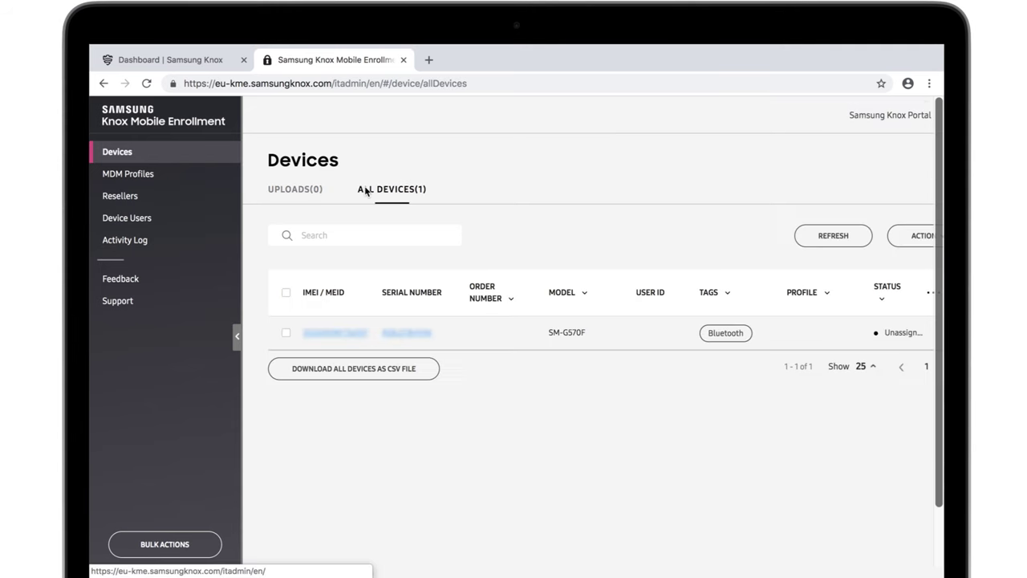
left_click(286, 334)
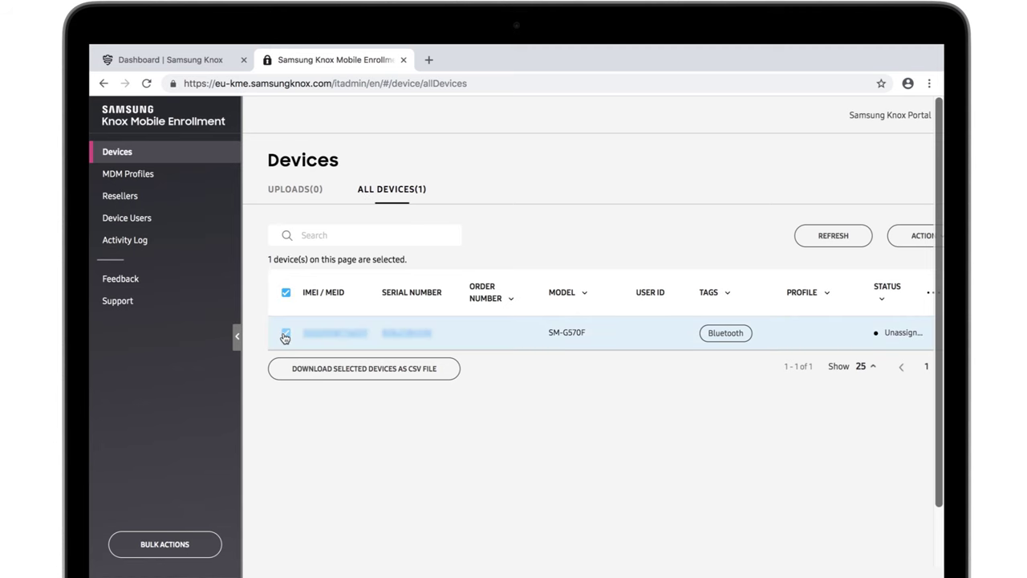
left_click(892, 241)
left_click(891, 262)
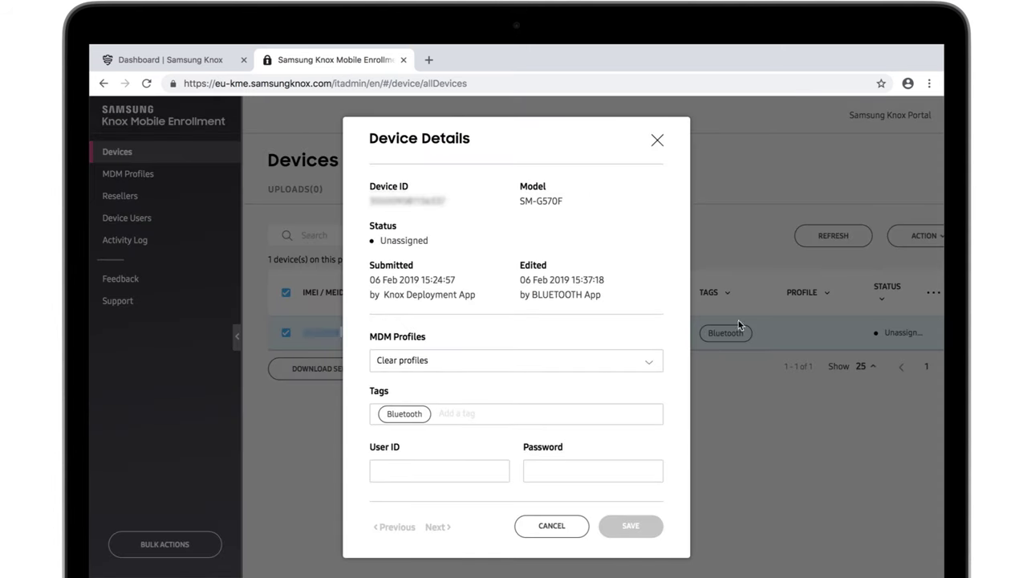
left_click(655, 362)
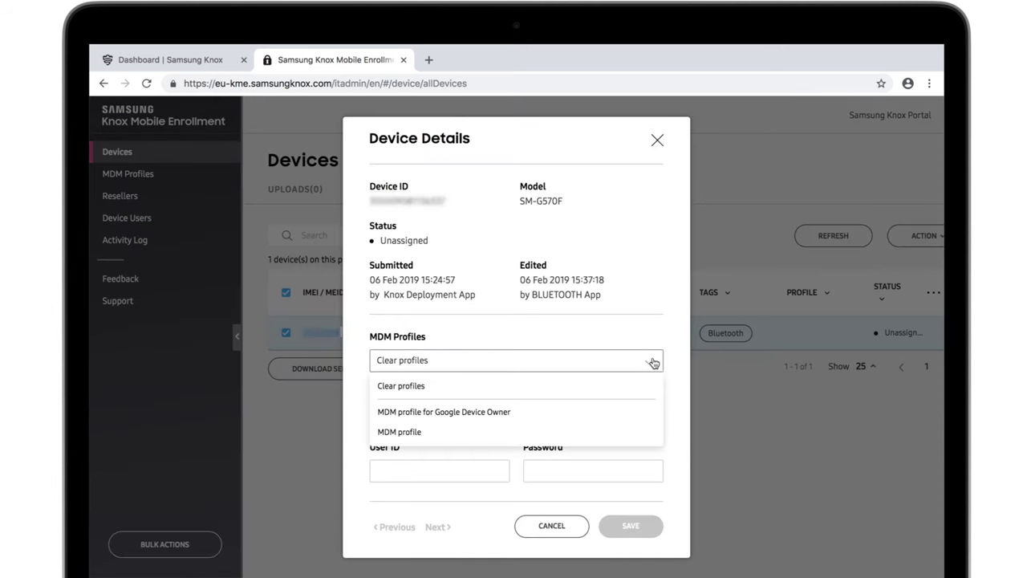
left_click(636, 411)
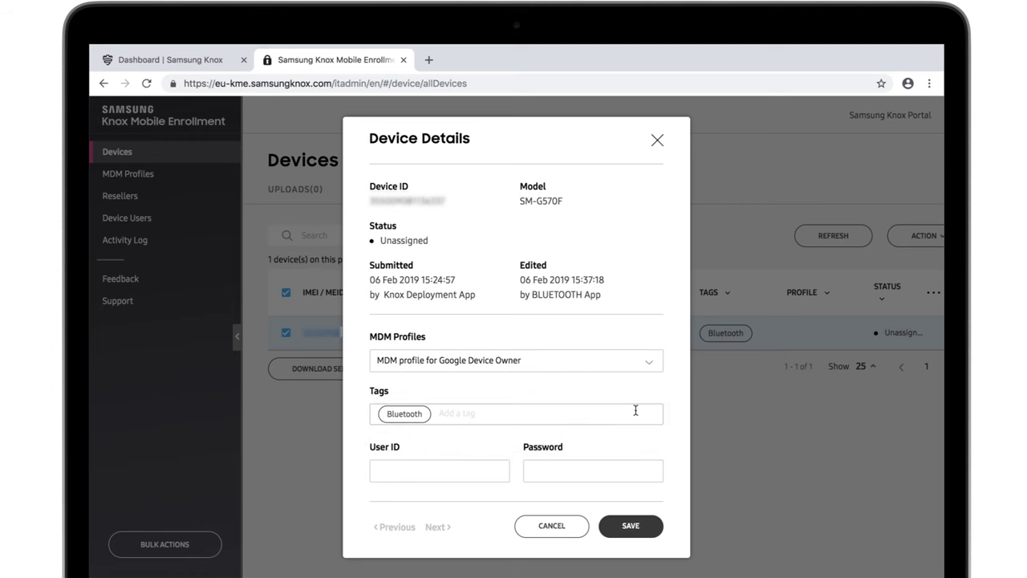
left_click(634, 527)
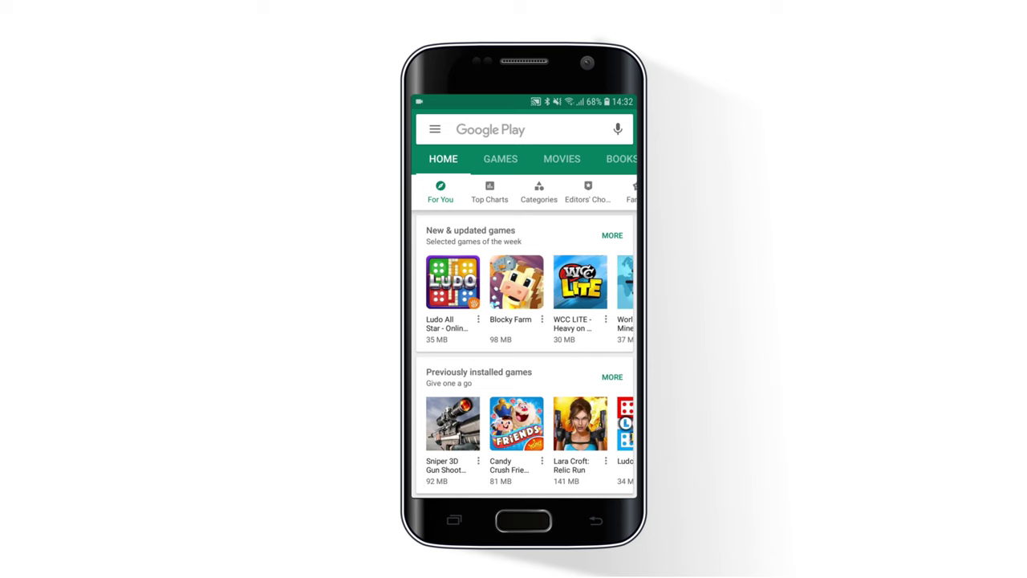
Search Google Play for 'Knox Deployment', install the app and open it.
left_click(513, 130)
type("Knox Deployment")
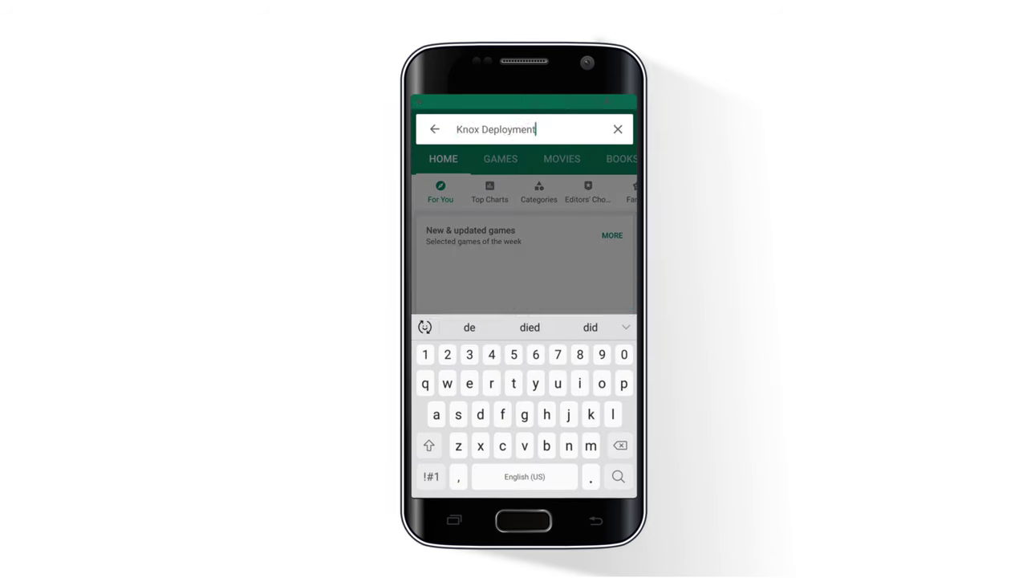
key("Return")
left_click(590, 227)
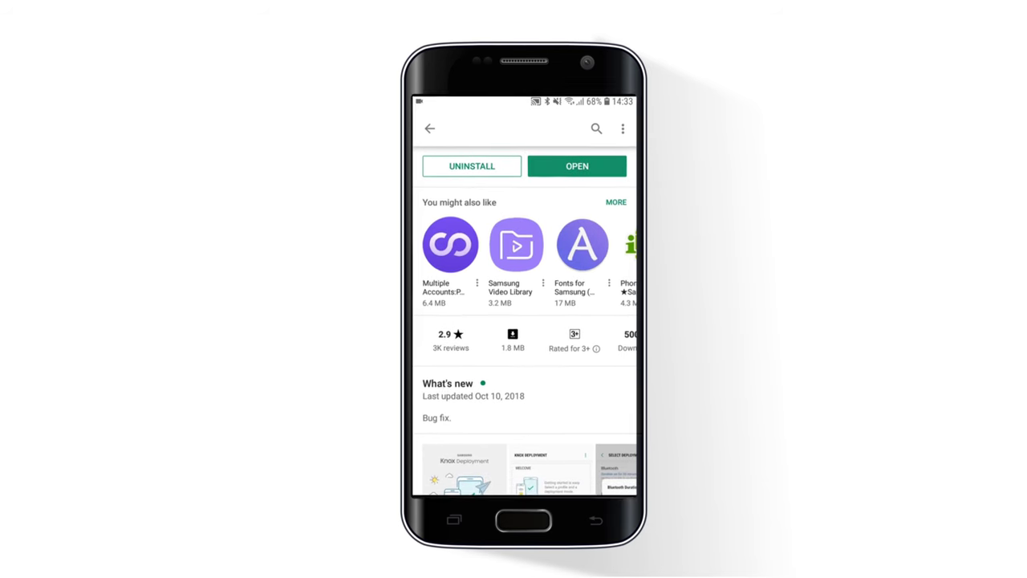
left_click(577, 167)
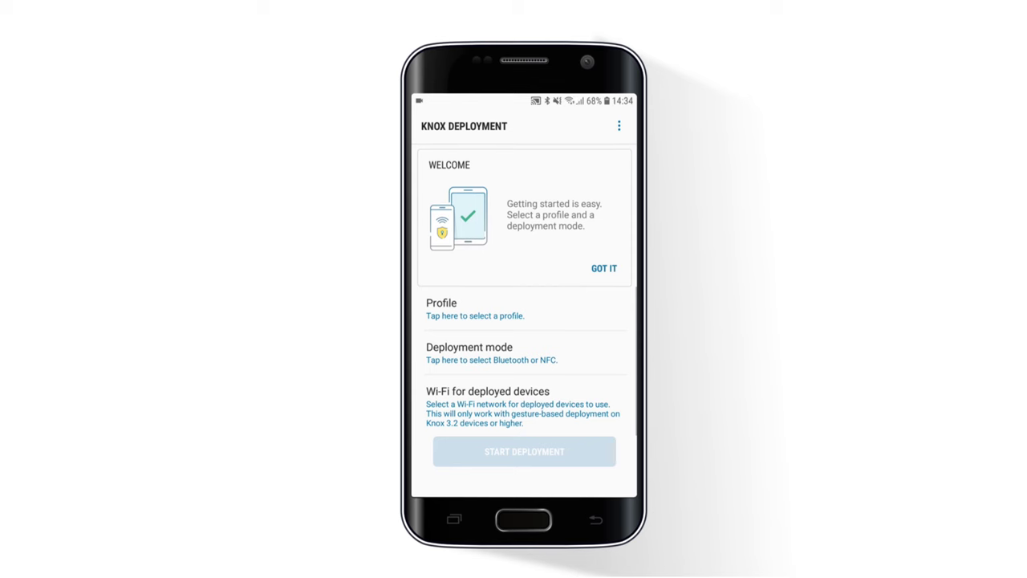
Choose the 'MDM profile for Google Device Owner' profile and a 1-hour Bluetooth deployment mode.
left_click(603, 268)
left_click(474, 162)
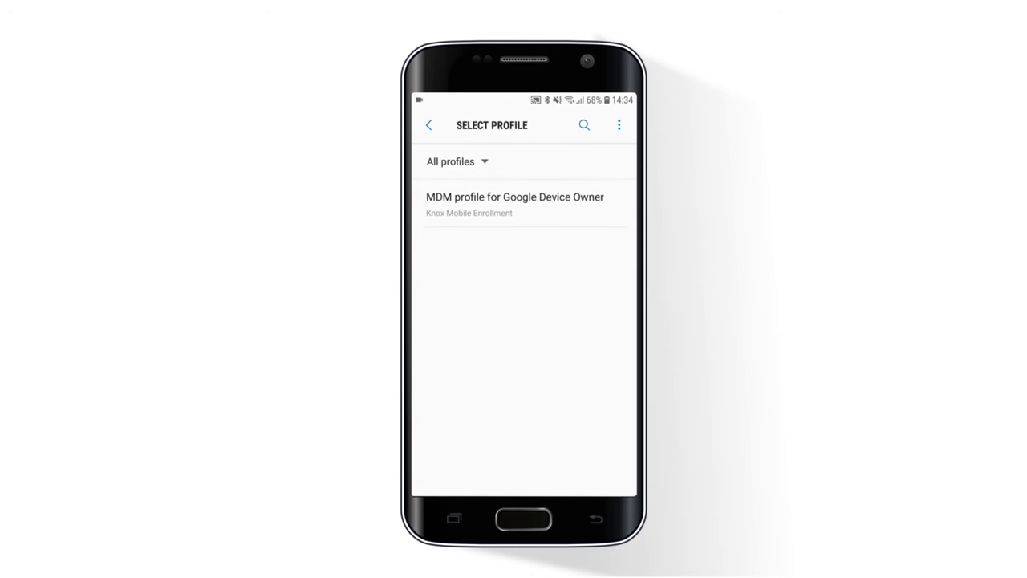
left_click(514, 204)
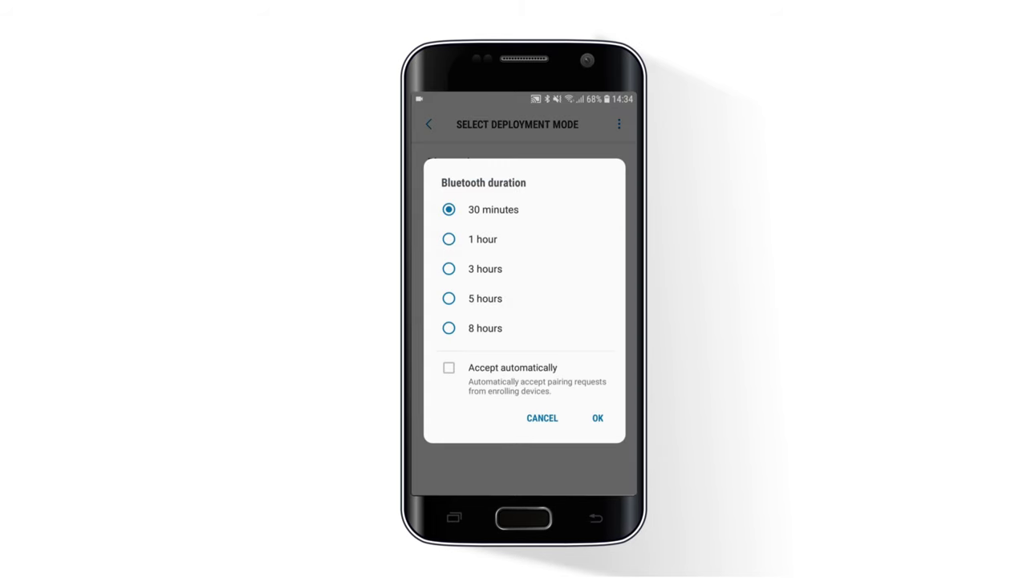
left_click(448, 239)
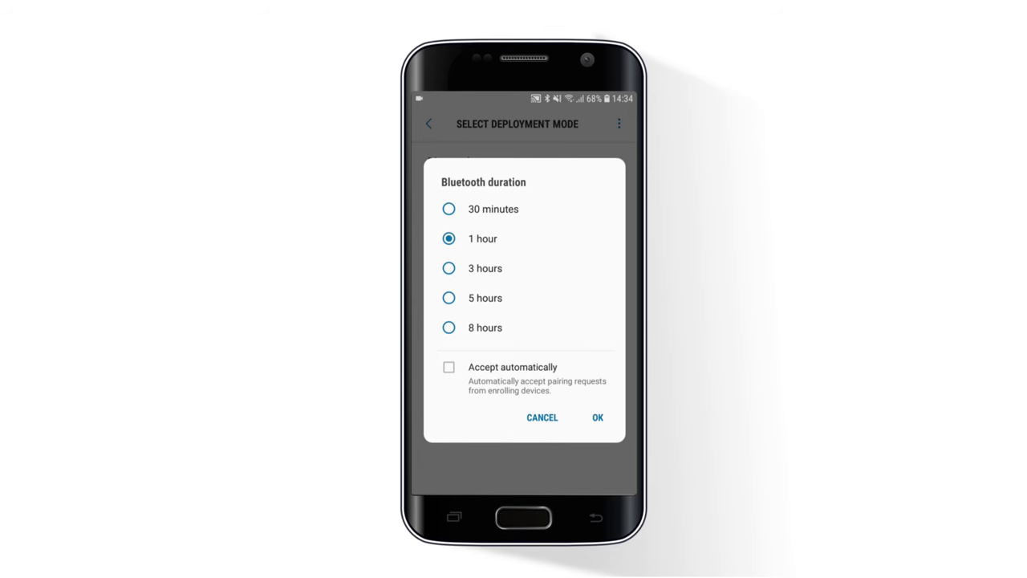
left_click(598, 417)
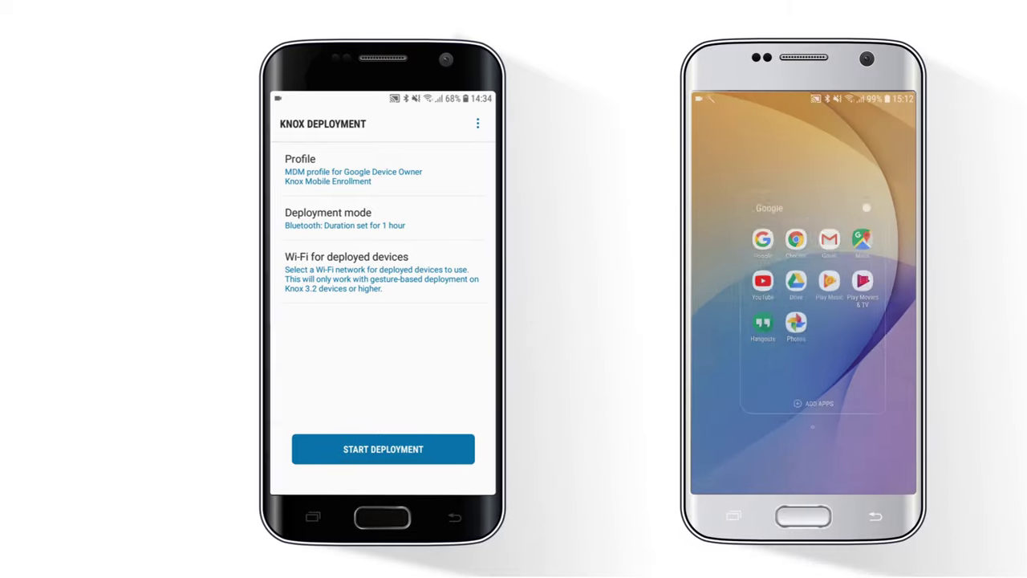
Start the Bluetooth deployment, load me.samsungknox.com on the second phone, then view All Devices.
left_click(524, 447)
left_click(687, 201)
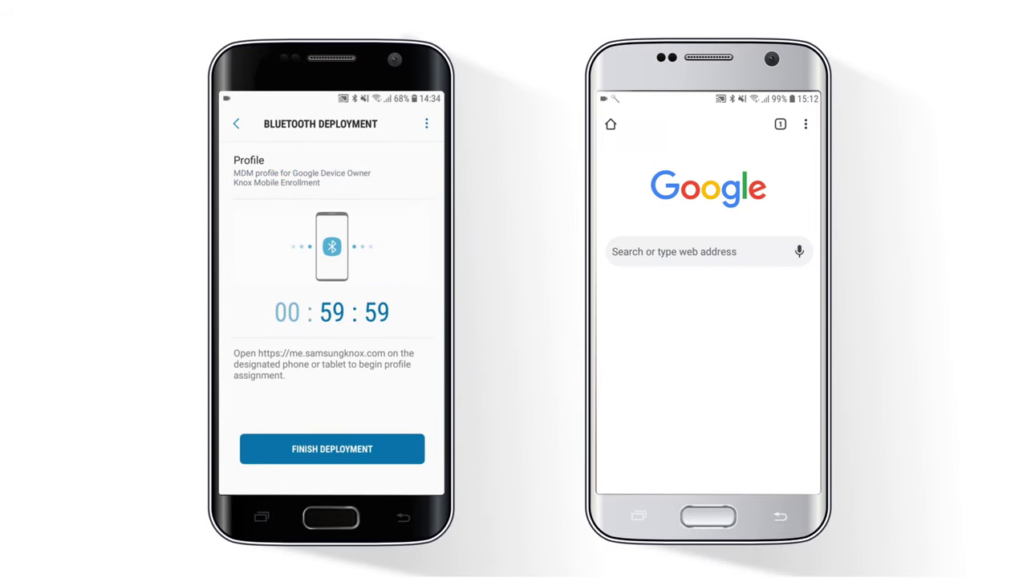
left_click(687, 204)
type("h")
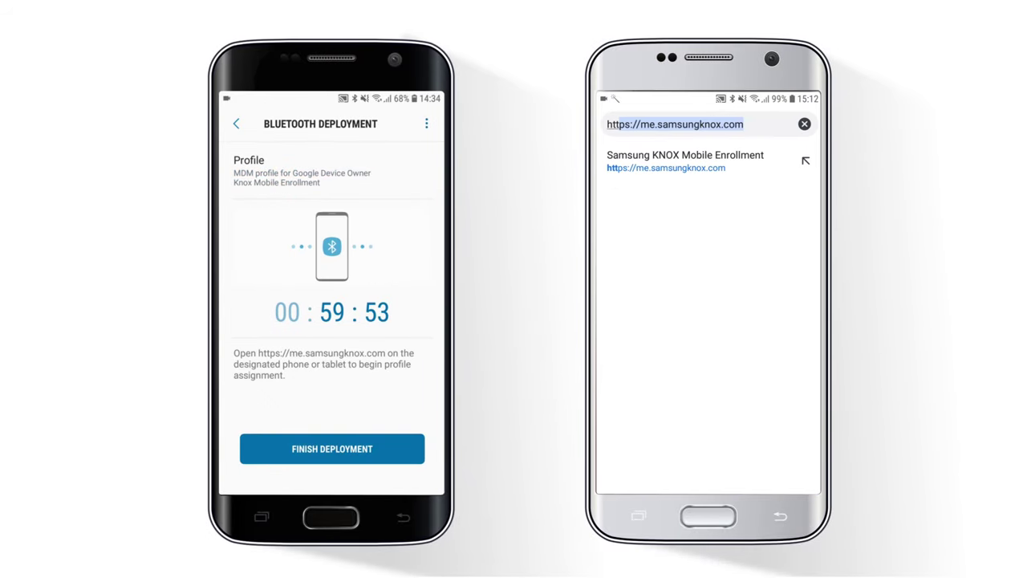
key("Return")
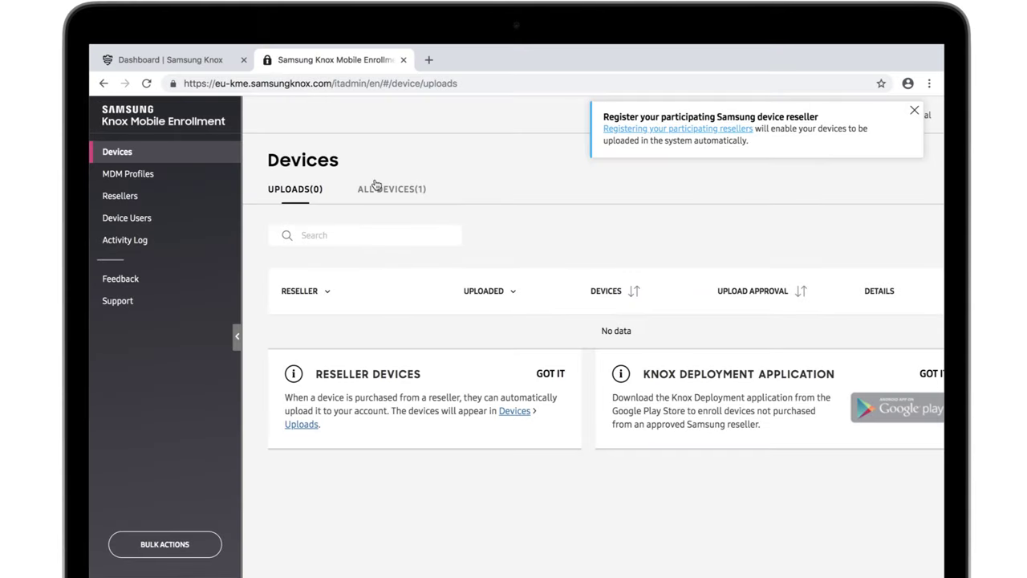
left_click(385, 190)
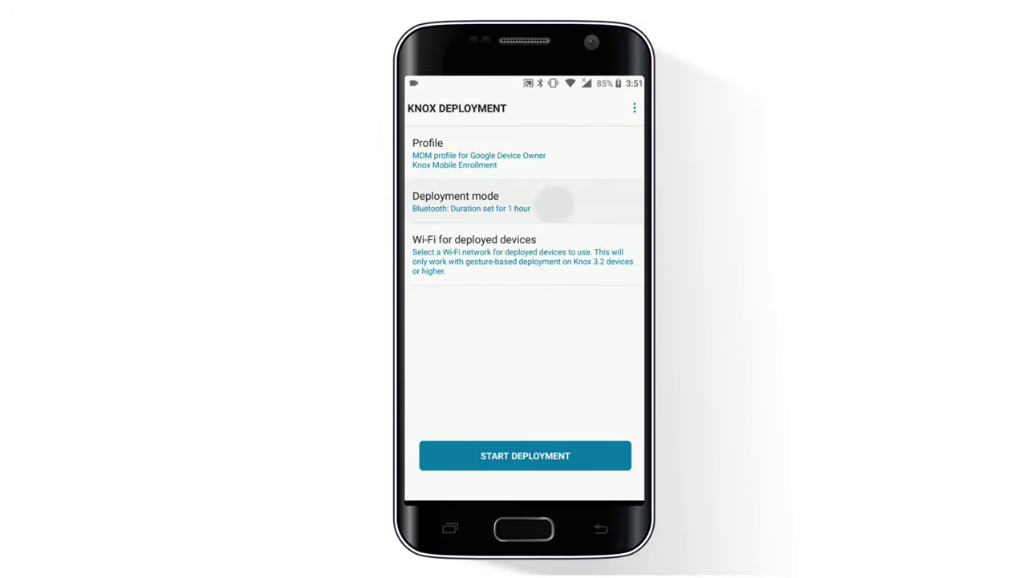
Open the Select Deployment Mode list to review the Bluetooth and NFC options.
left_click(554, 205)
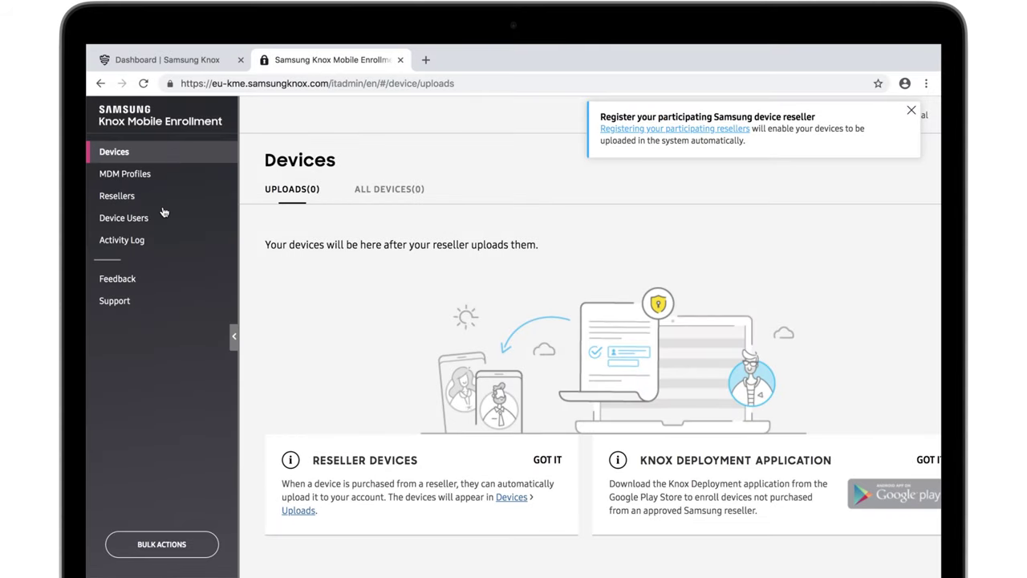
Add a device user with a user ID and pasted password, then select that user.
left_click(163, 218)
left_click(900, 172)
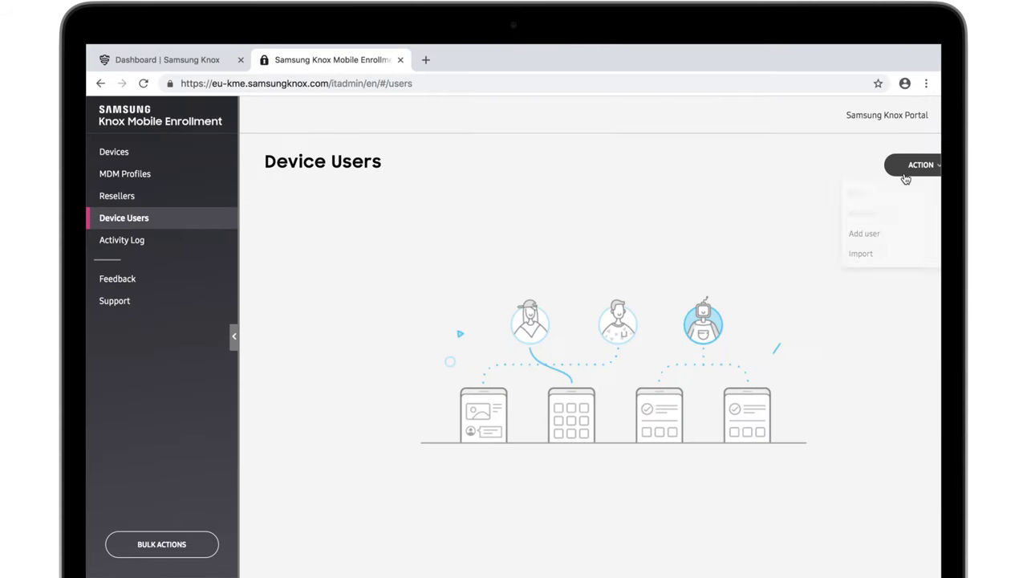
left_click(893, 234)
left_click(634, 356)
key("ctrl+v")
left_click(620, 431)
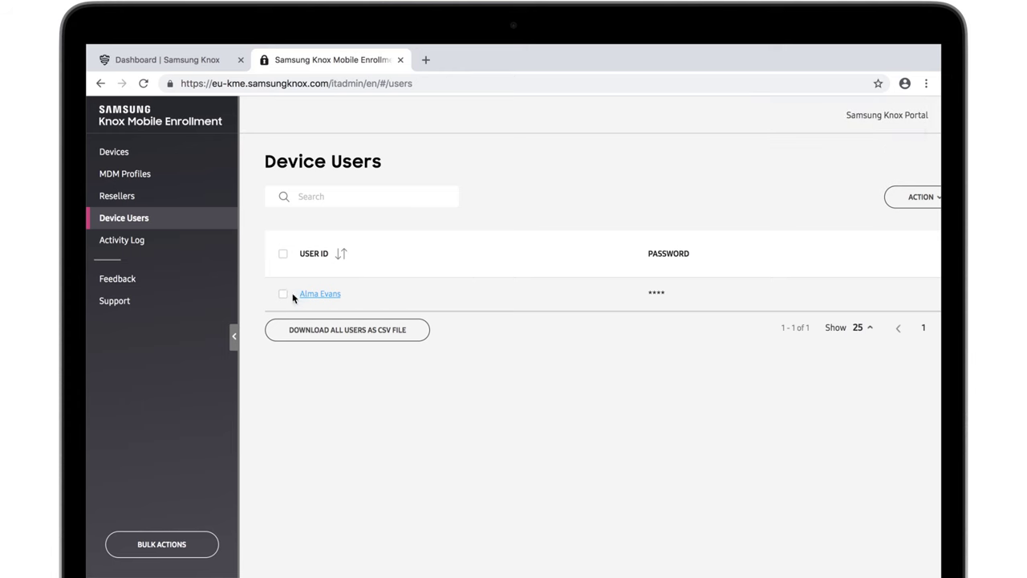
left_click(282, 293)
left_click(910, 204)
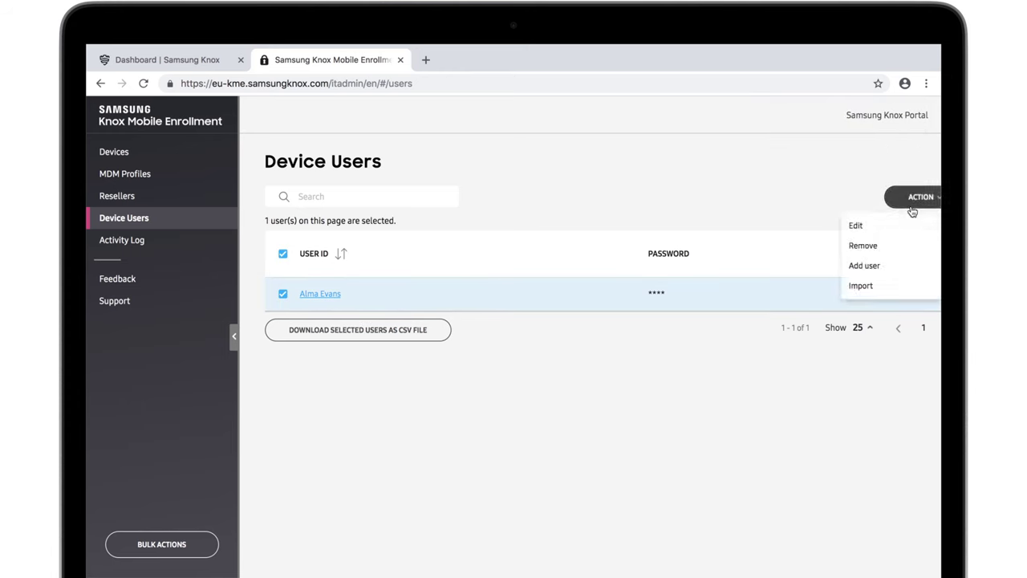